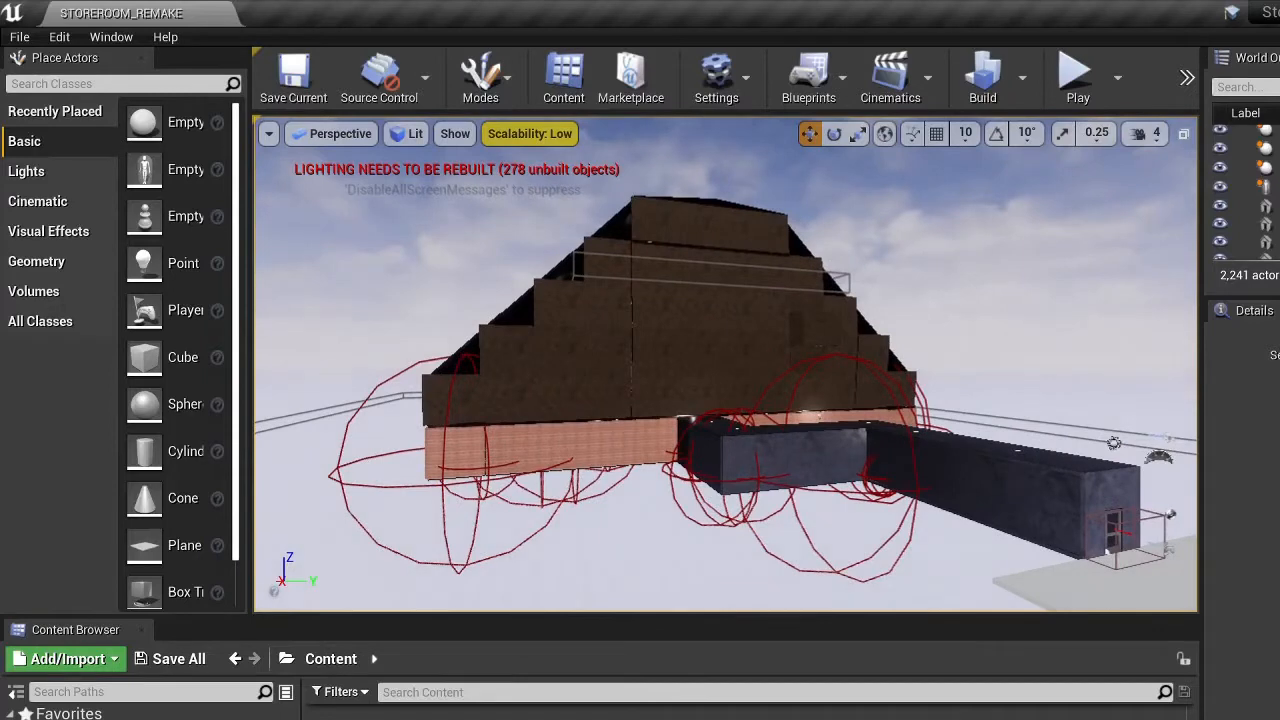
Set the camera speed to 5 and fly into the pyramid building to the room with the construction worker.
right_drag(725, 364, 713, 353)
right_drag(897, 484, 861, 553)
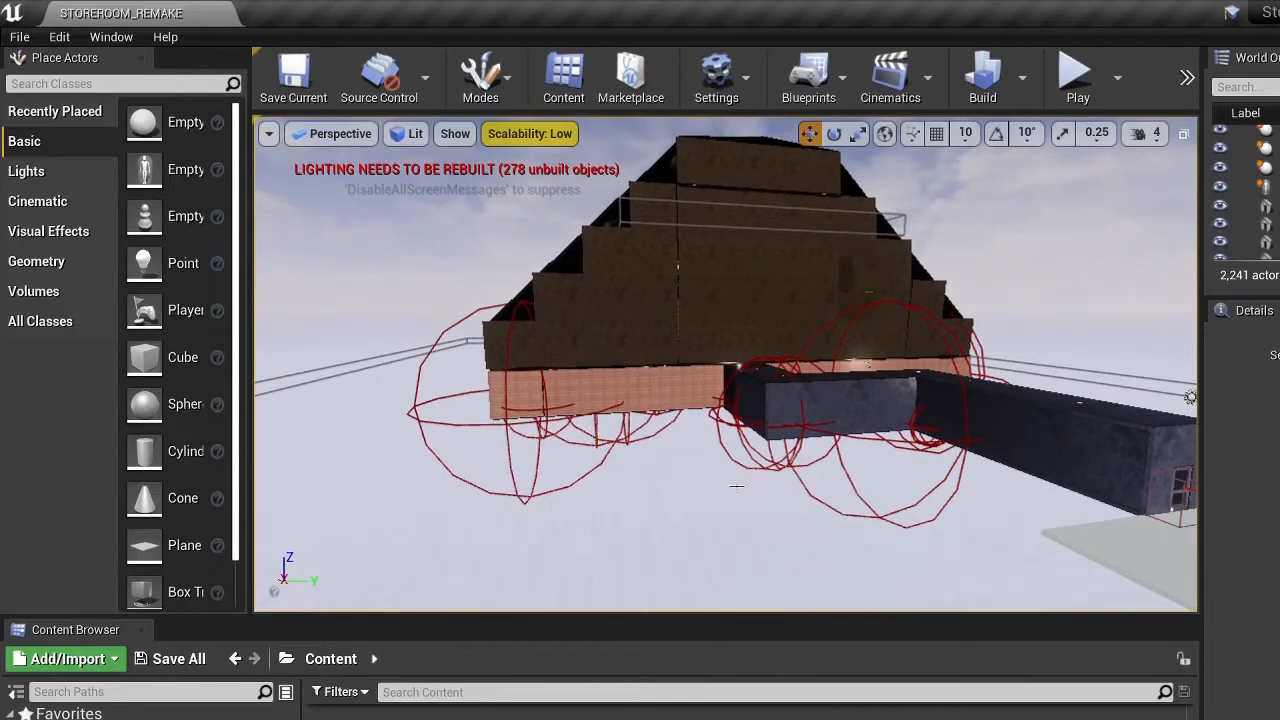
mouse_move(784, 413)
right_down()
mouse_move(740, 405)
mouse_move(800, 408)
mouse_move(790, 412)
right_up()
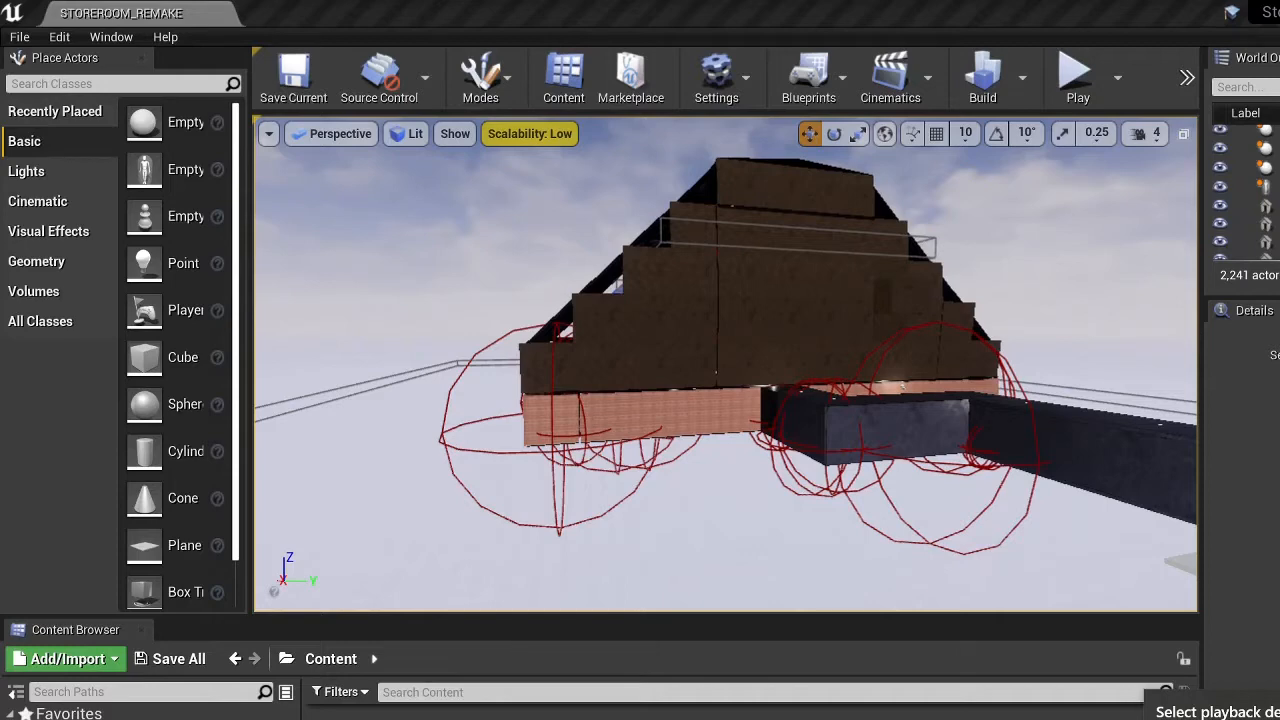
right_drag(1054, 523, 1095, 506)
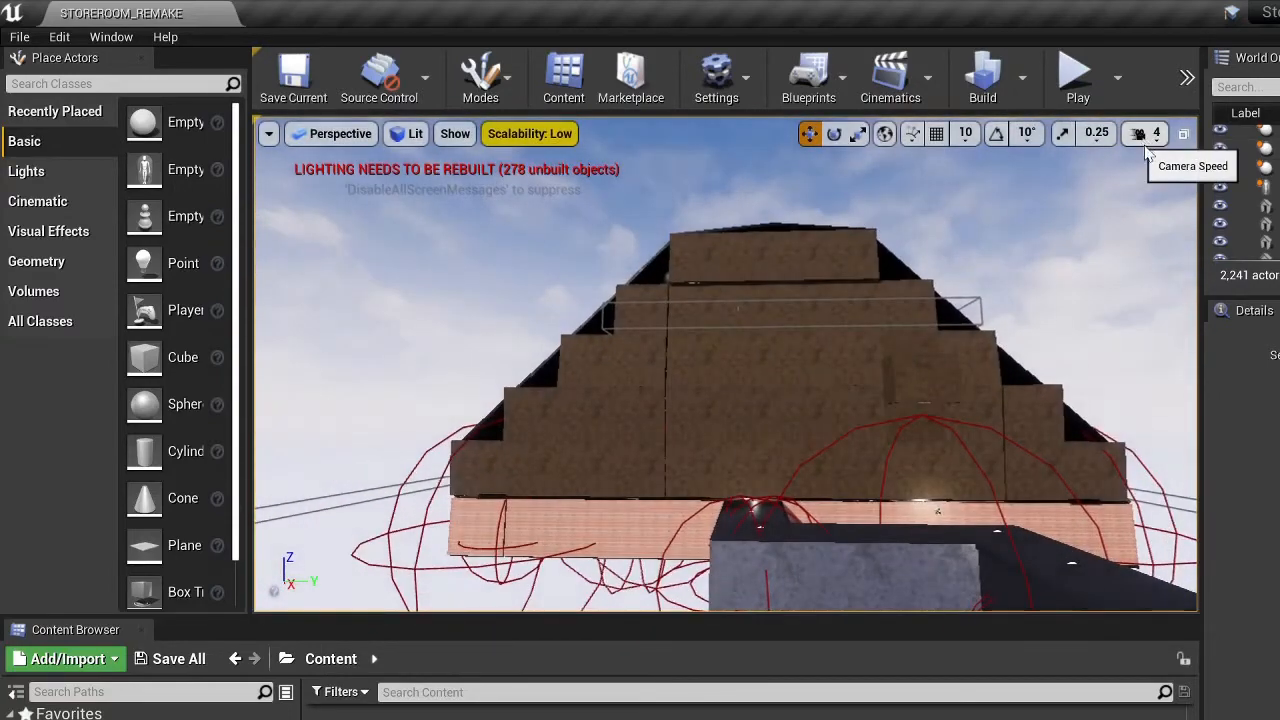
click(1145, 133)
drag(1205, 182, 1221, 182)
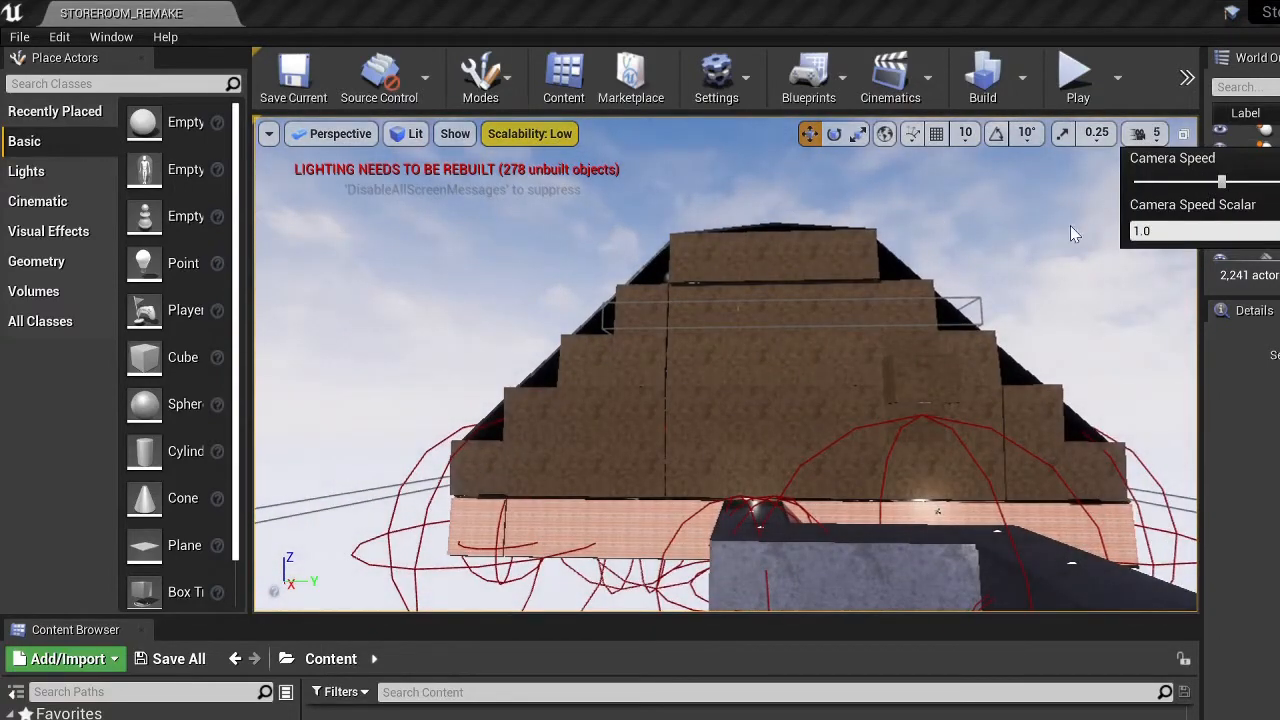
right_drag(1070, 233, 979, 227)
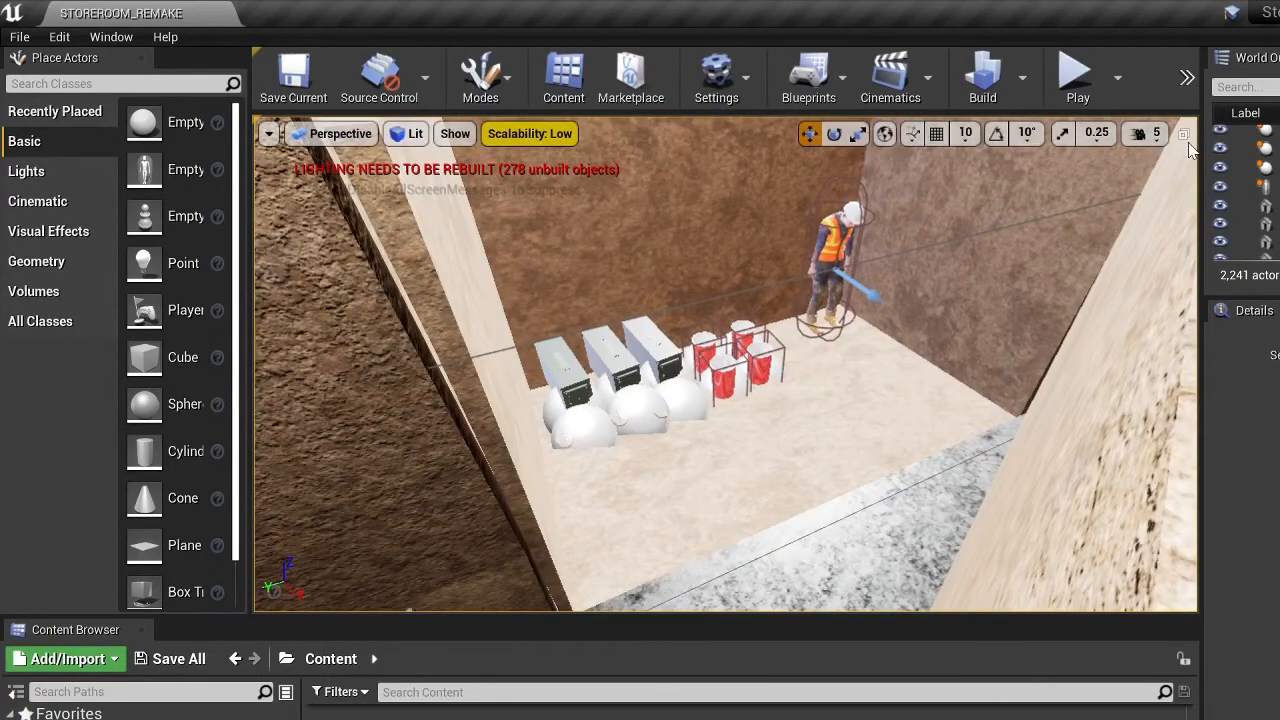
Set the camera speed to 4 and position the view near the construction worker.
click(1148, 140)
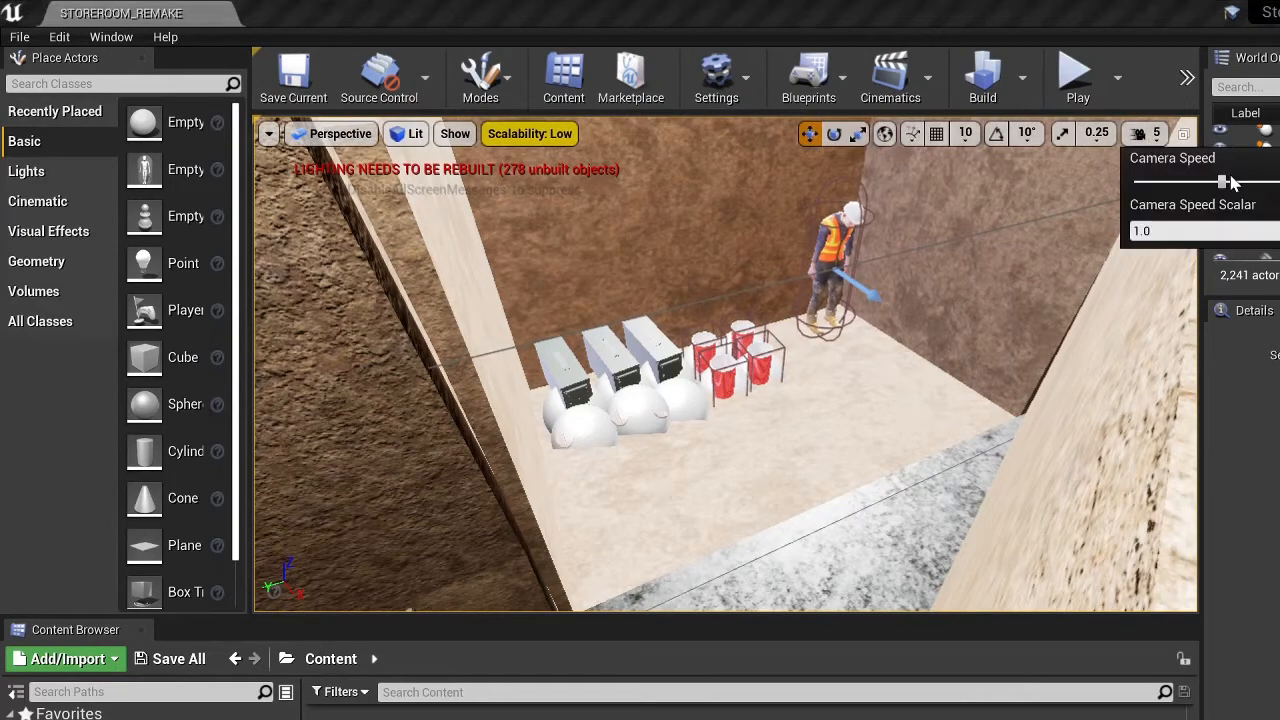
drag(1224, 181, 1205, 181)
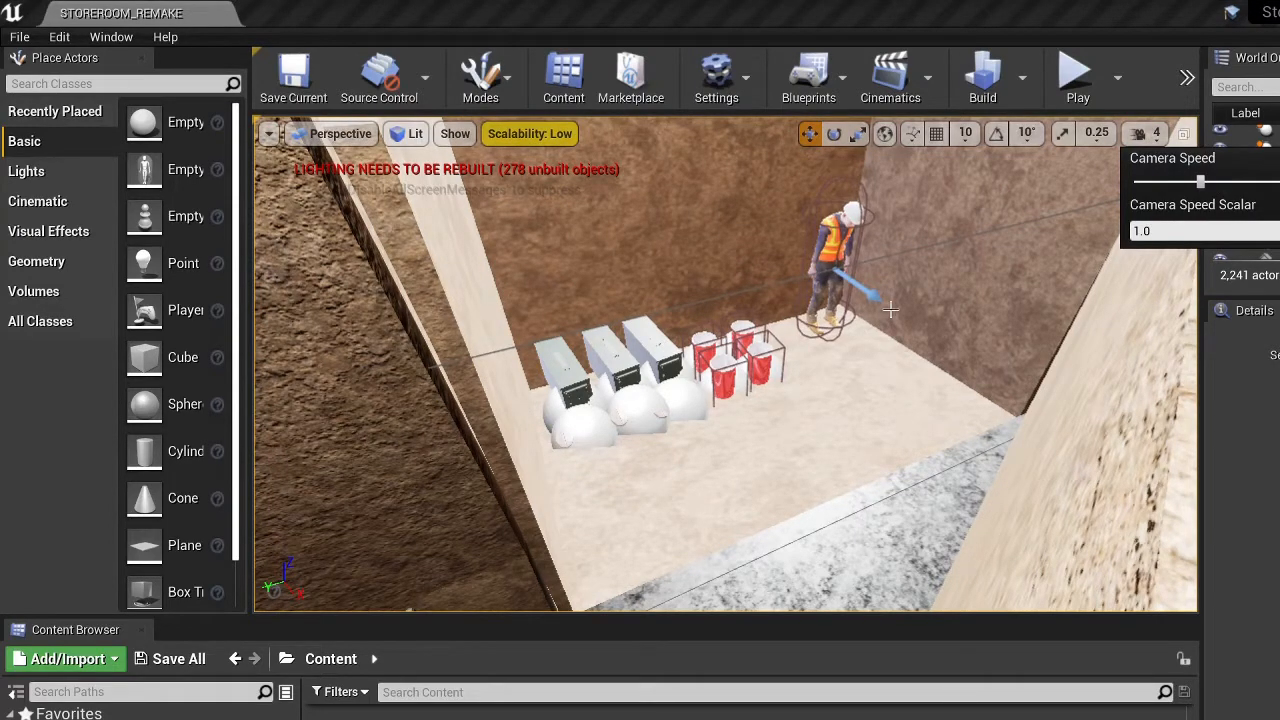
right_drag(890, 311, 870, 305)
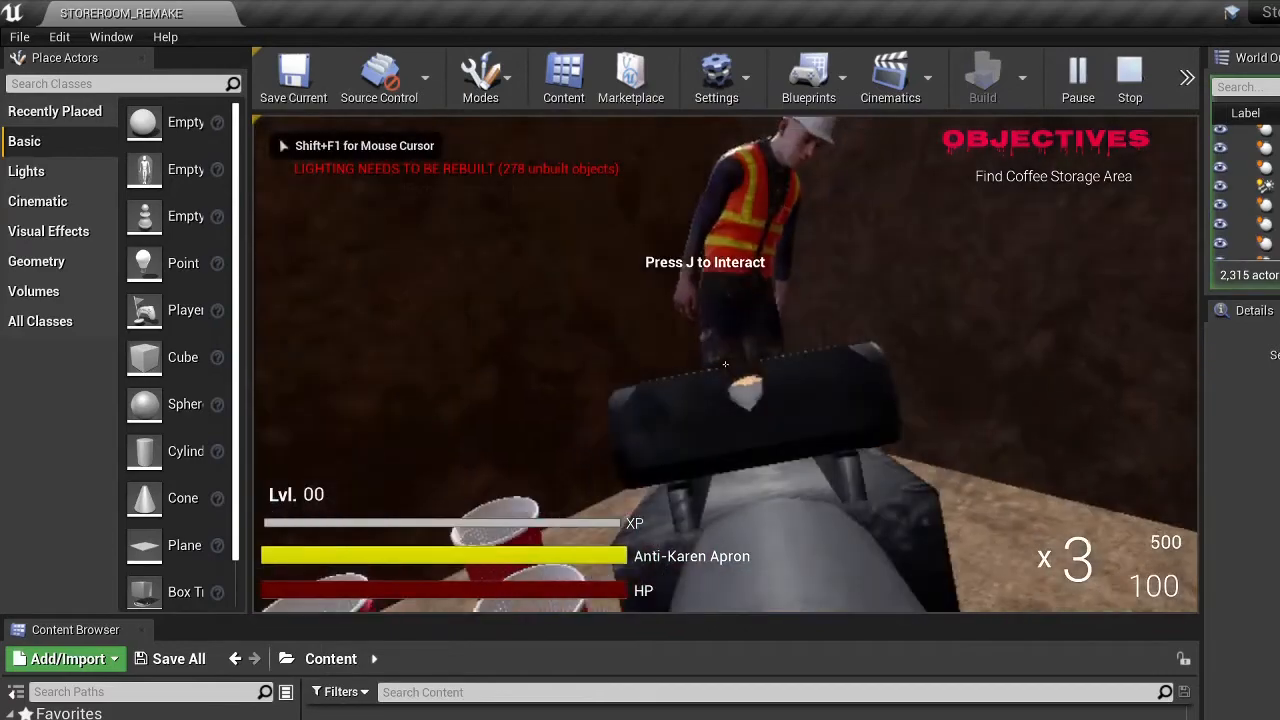
Play-test the construction worker's dialogue through the dismissive replies, the introduction asking for coffee, and "What are you? A cop?".
key(w)
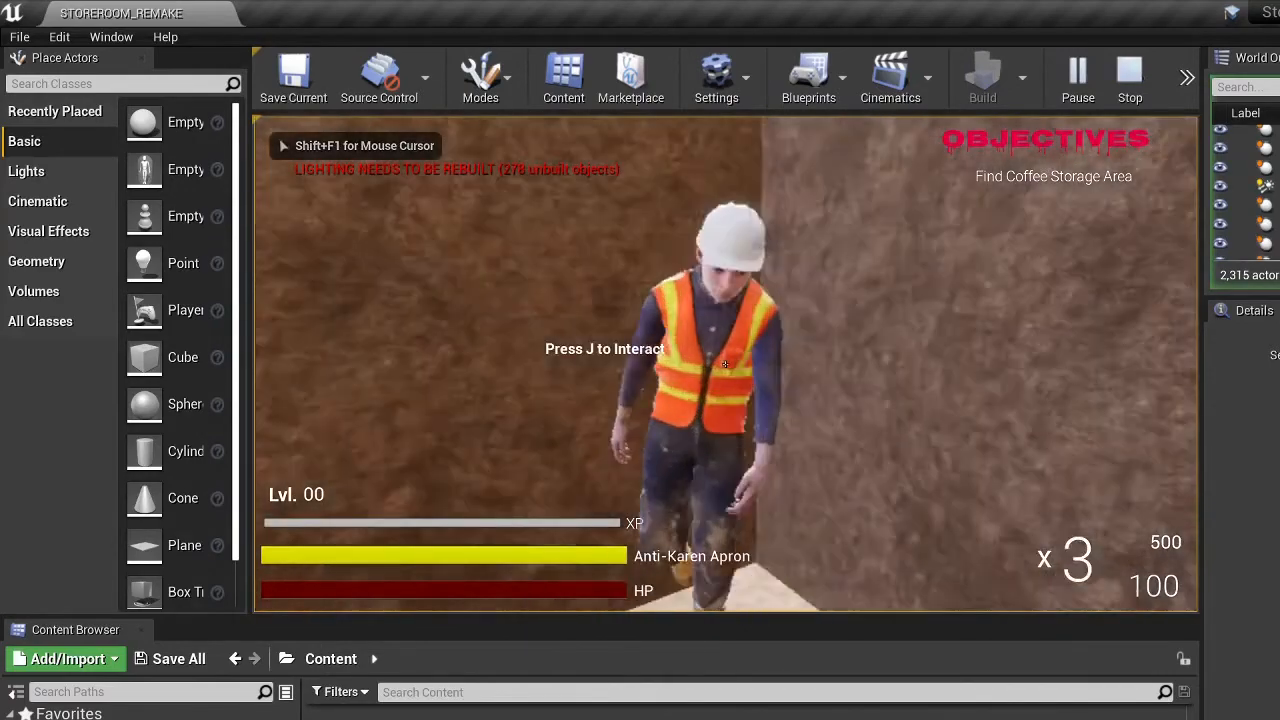
key(j)
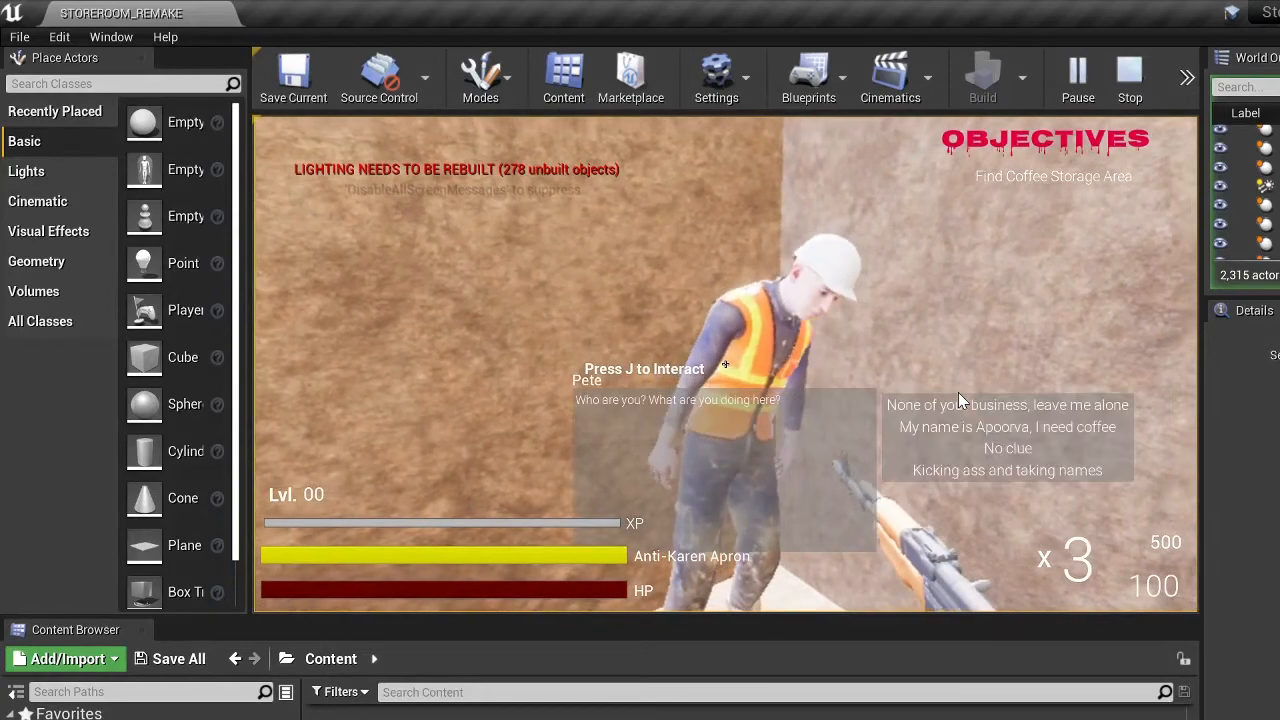
click(967, 406)
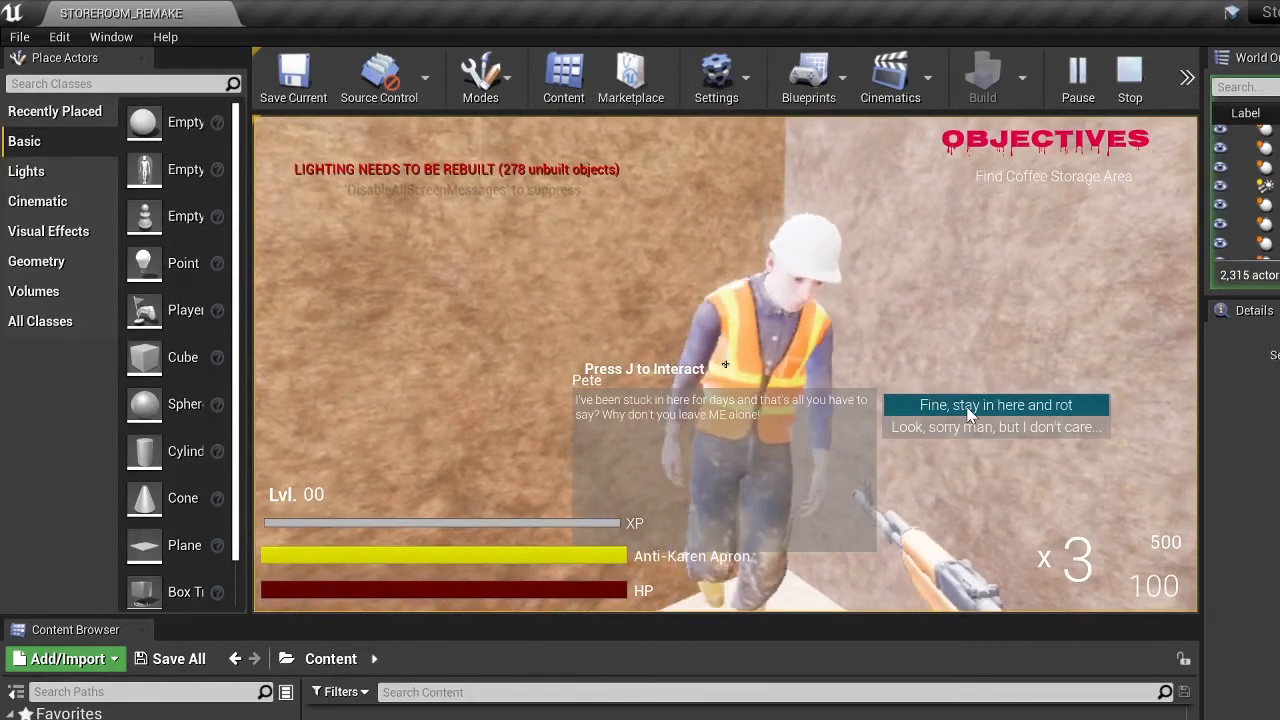
click(977, 428)
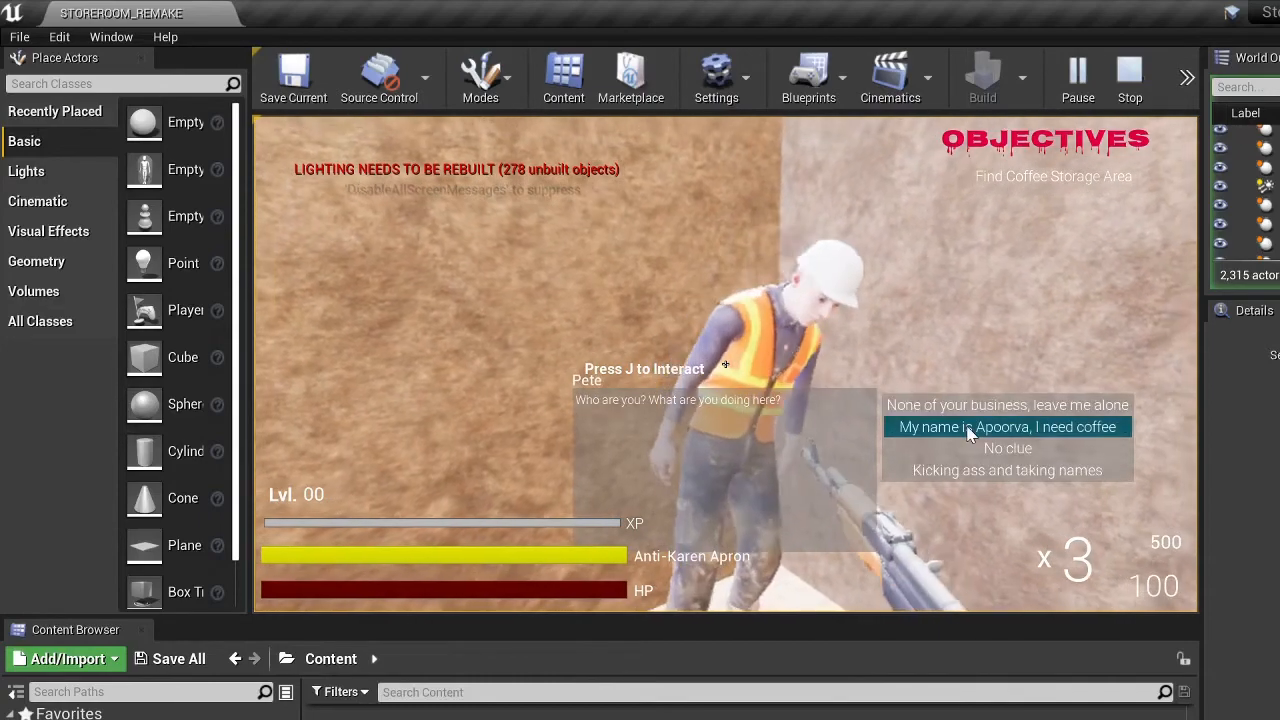
click(968, 430)
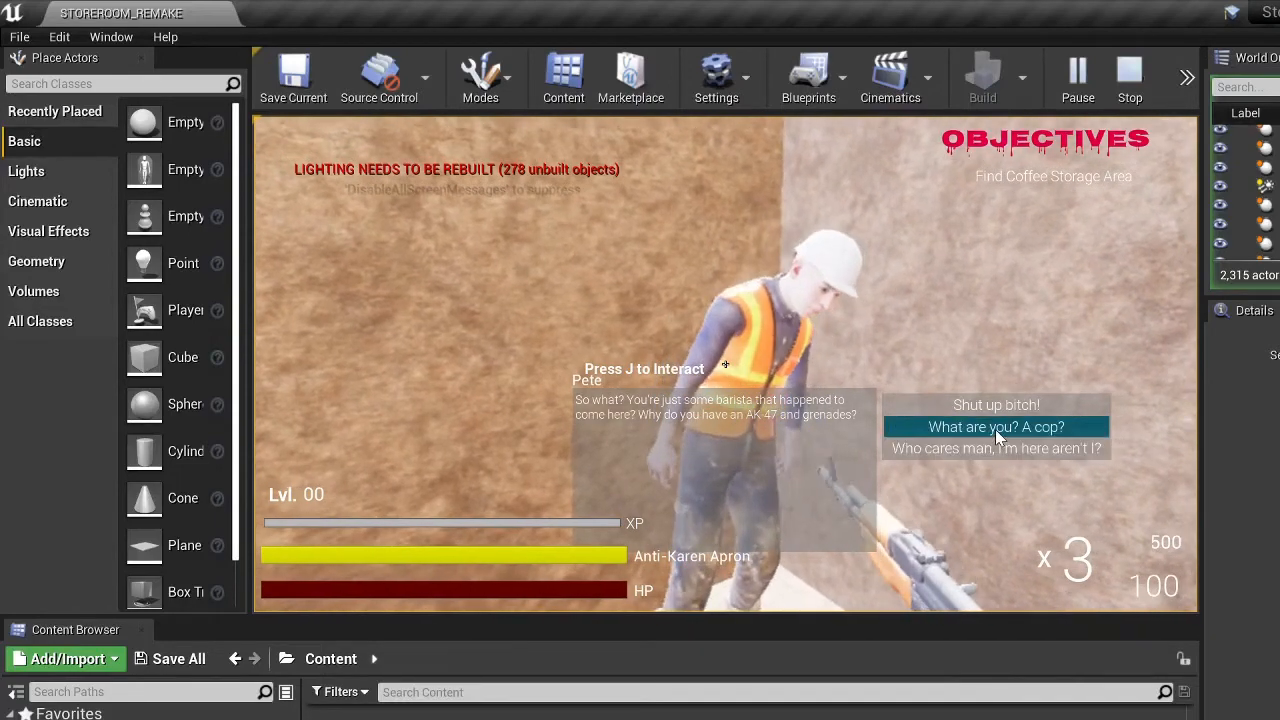
click(995, 428)
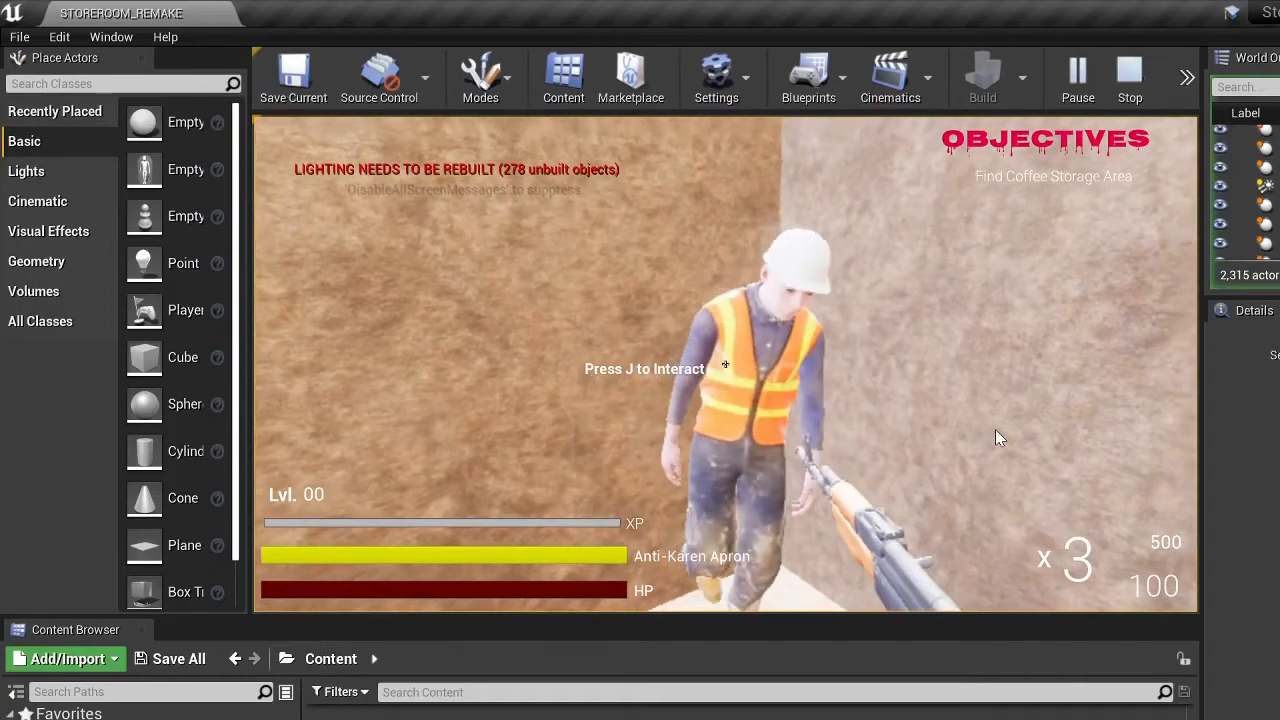
Restart the worker's dialogue and answer "Kicking ass and taking names" and "If you have any info, that could help.".
key(j)
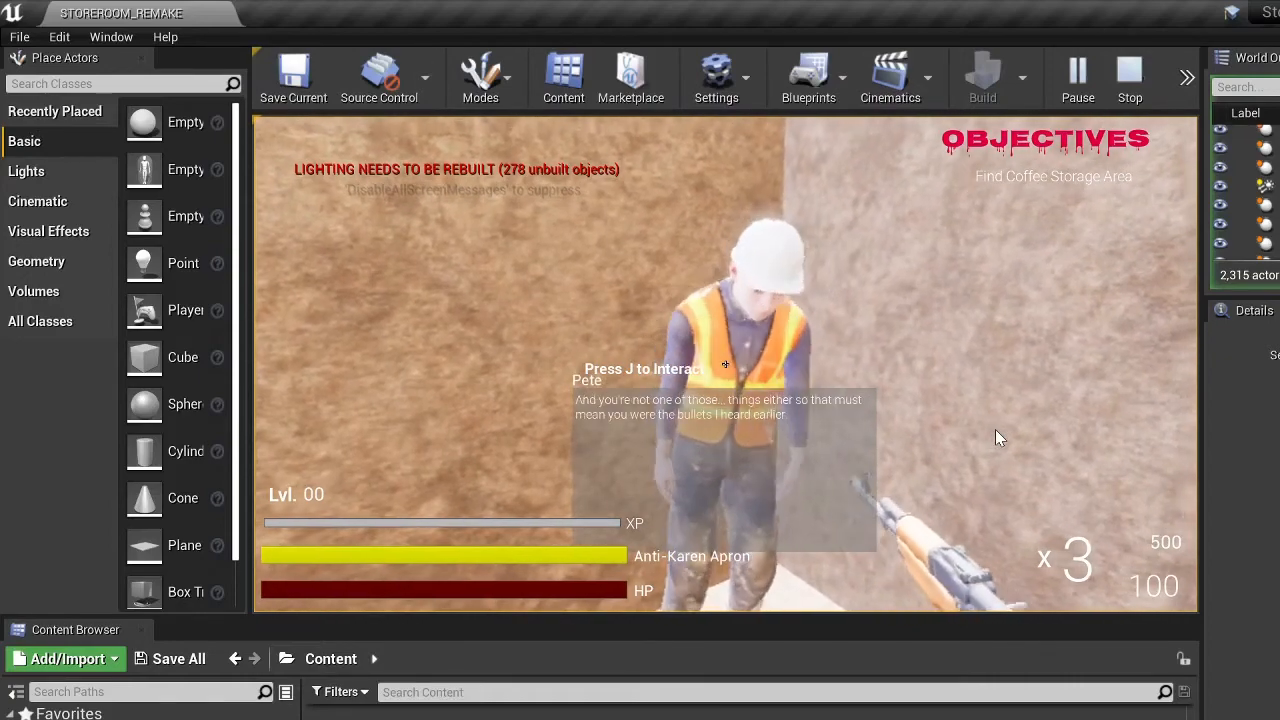
click(1007, 455)
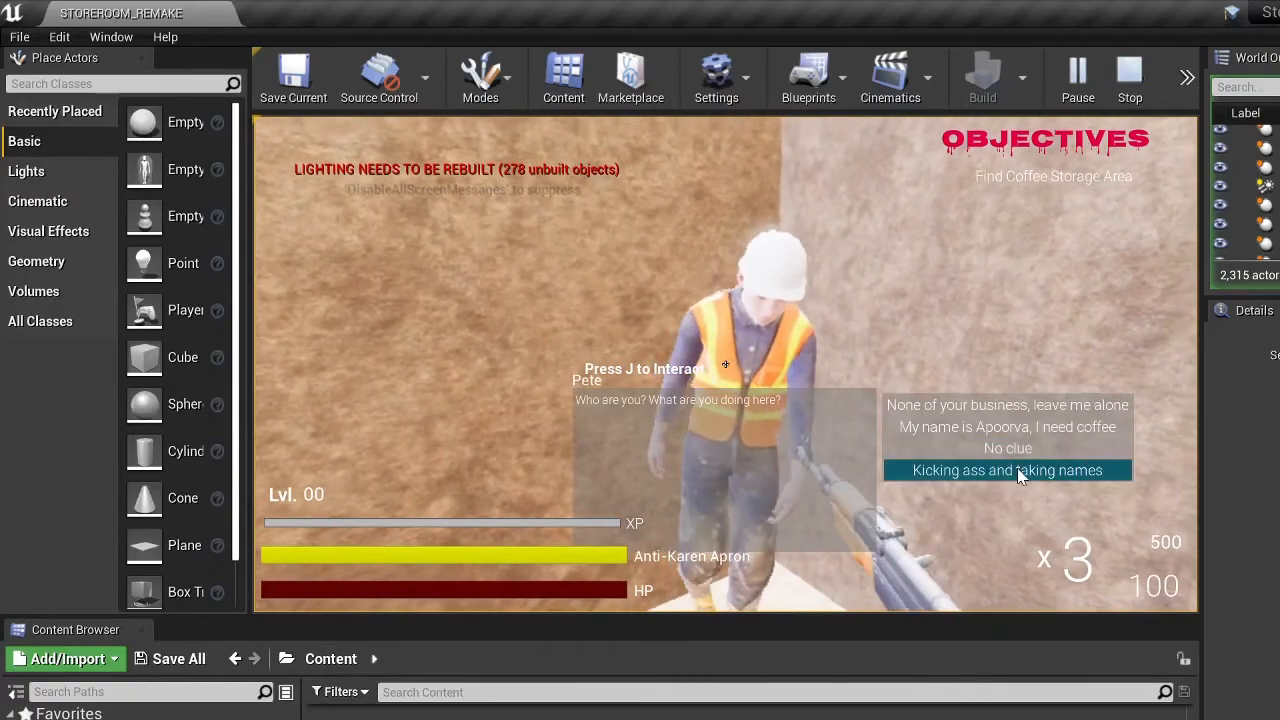
click(1017, 468)
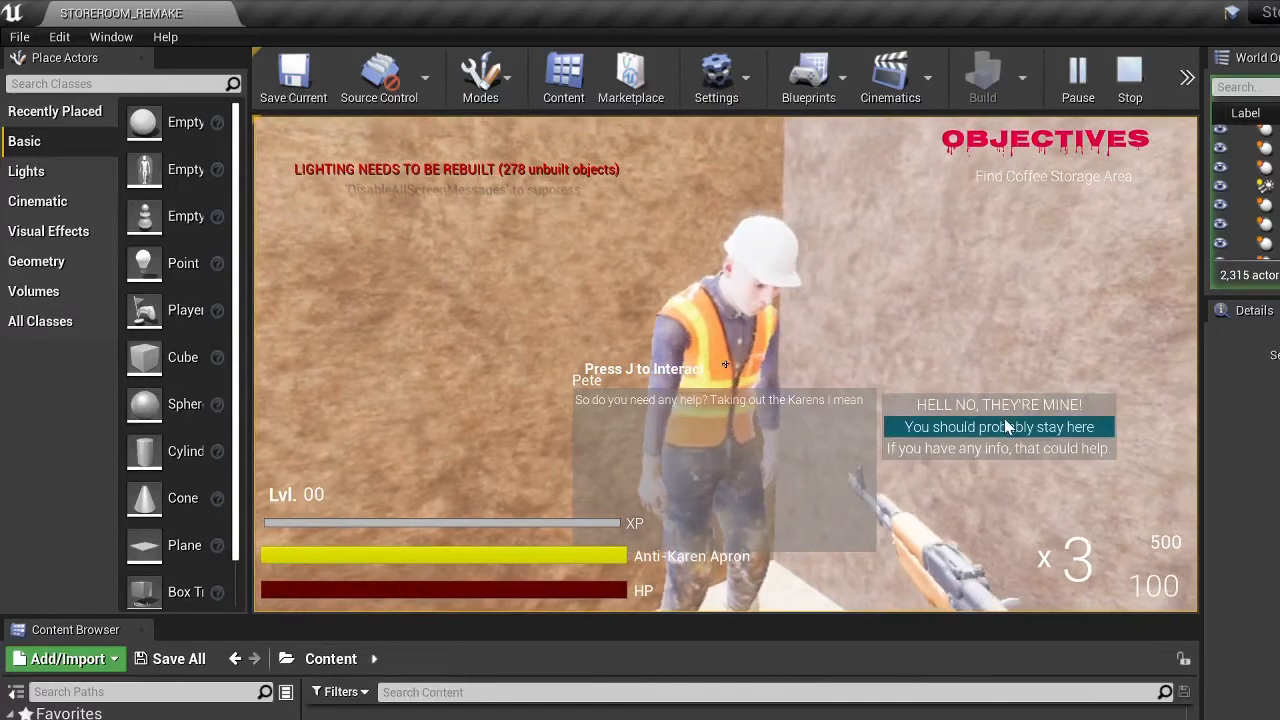
click(1020, 449)
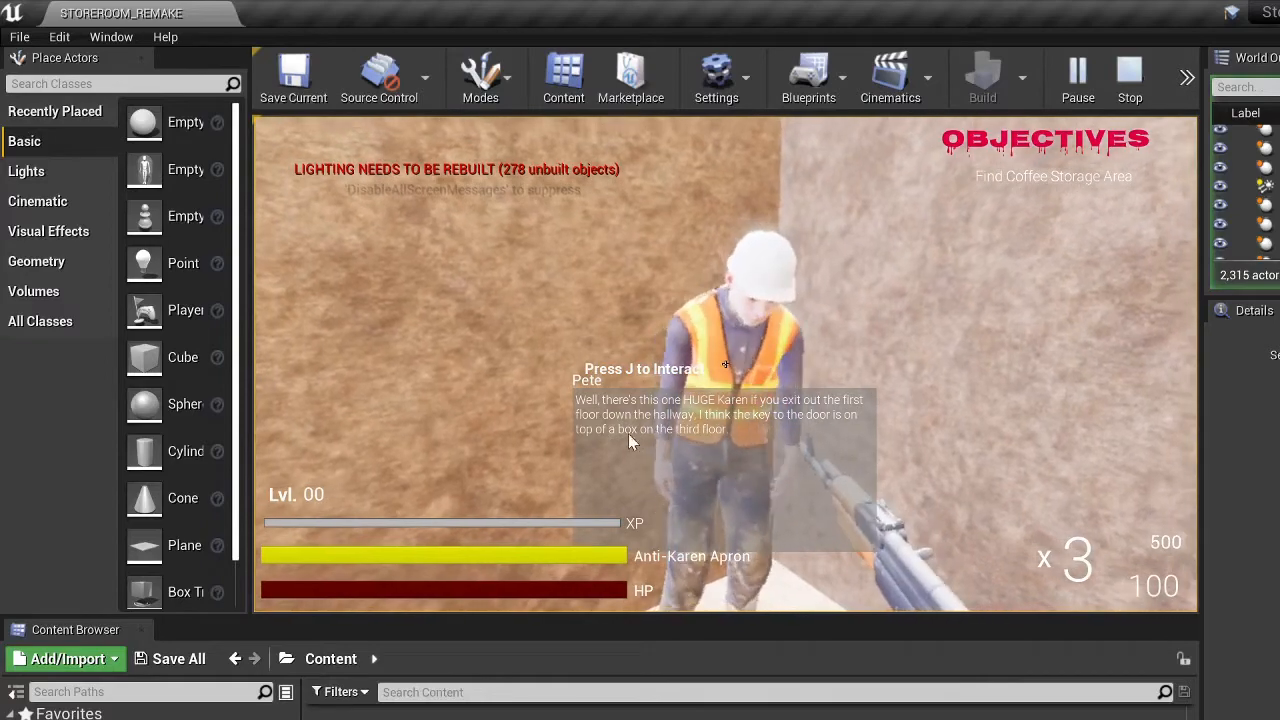
Stop the play session and close the Message Log.
right_click(983, 408)
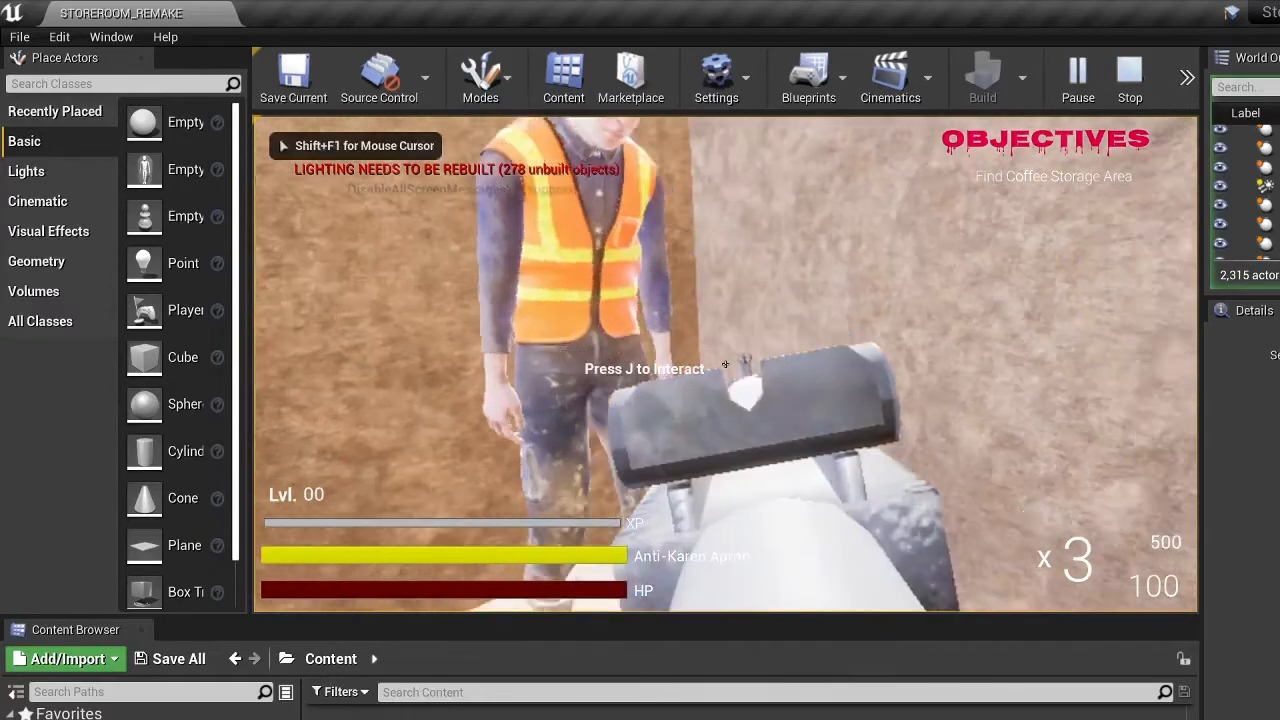
key(shift+F1)
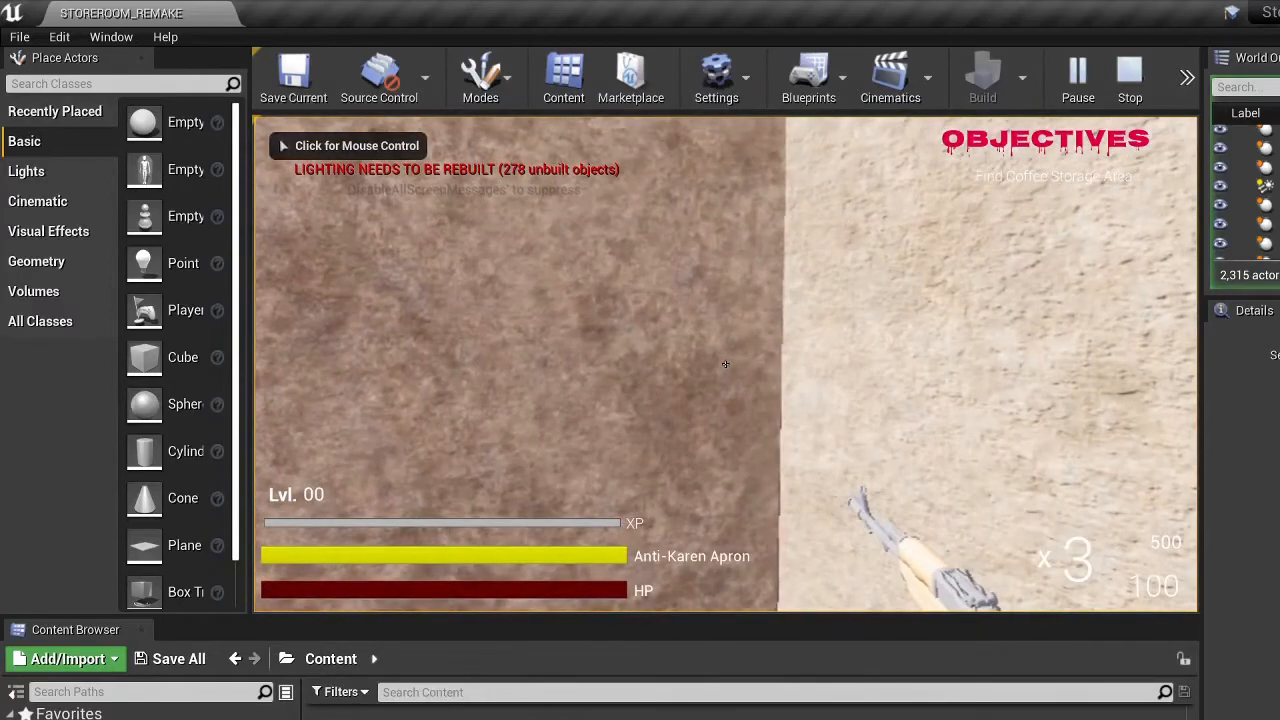
key(Escape)
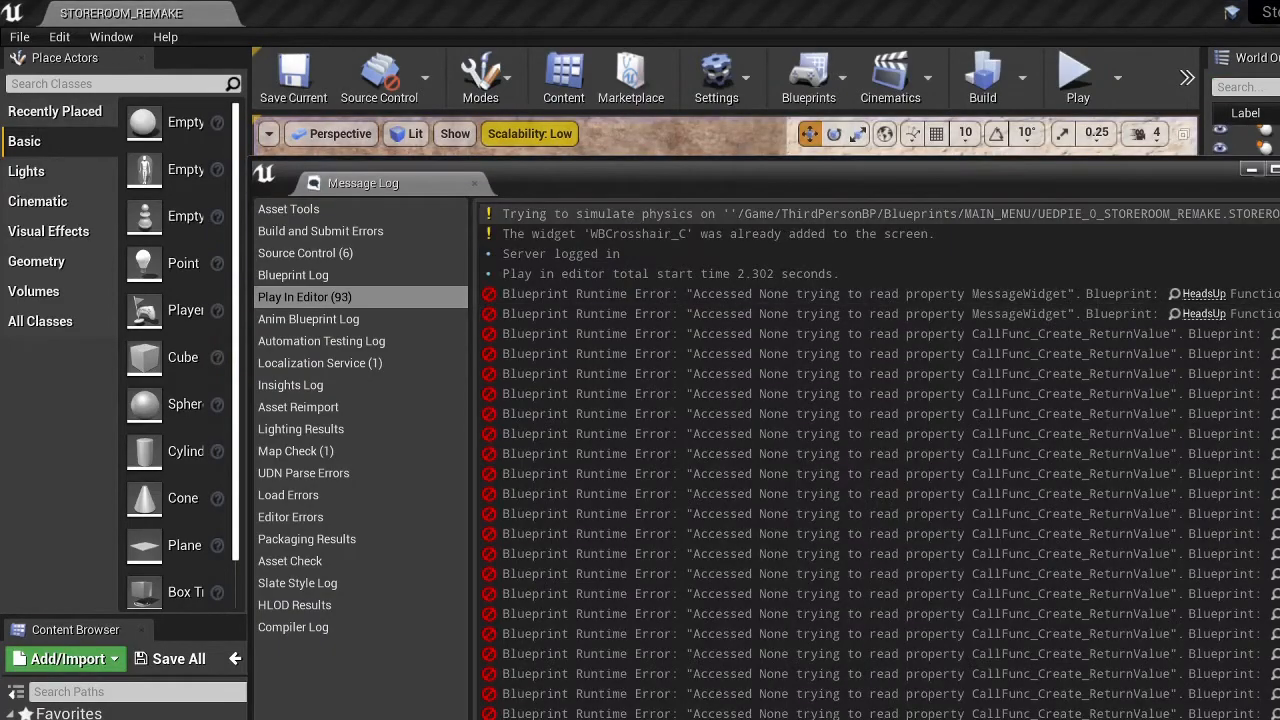
click(1279, 169)
Examine the fenced upper walkways, the area around the yellow generator and the maze of rooms below.
right_drag(829, 297, 1279, 366)
key(w)
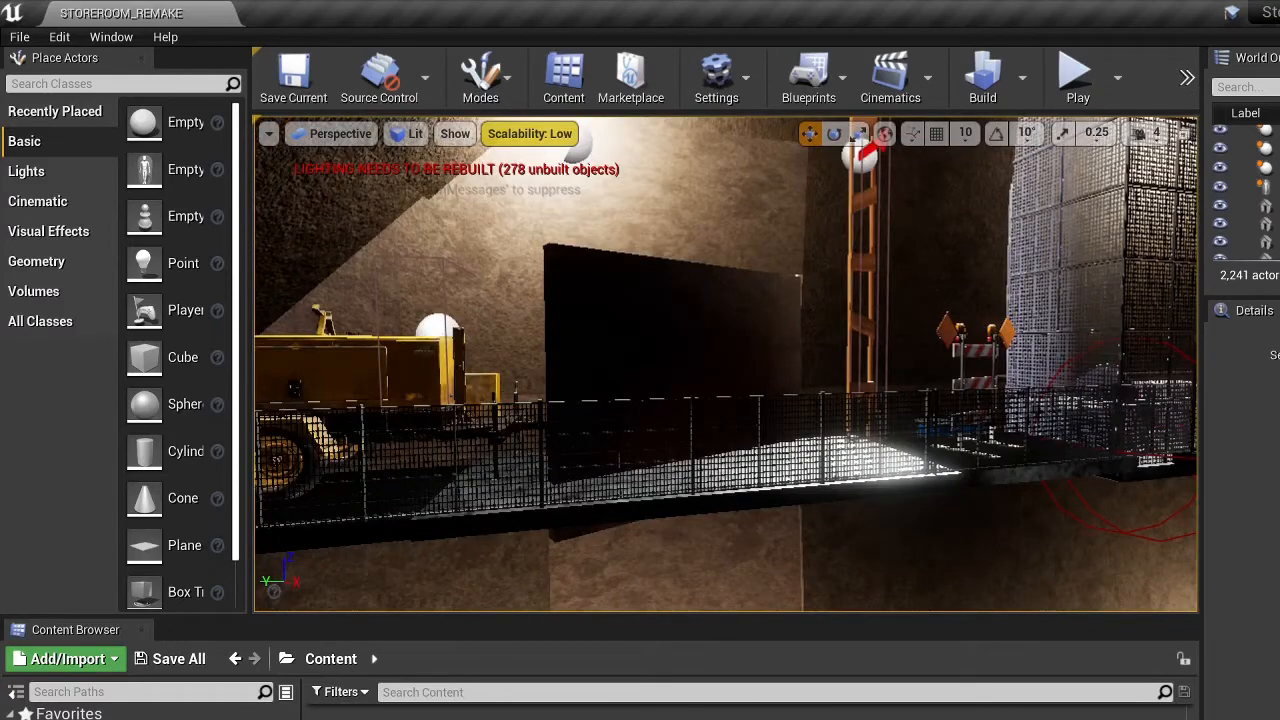
right_drag(726, 364, 700, 440)
key(d)
right_drag(706, 346, 741, 290)
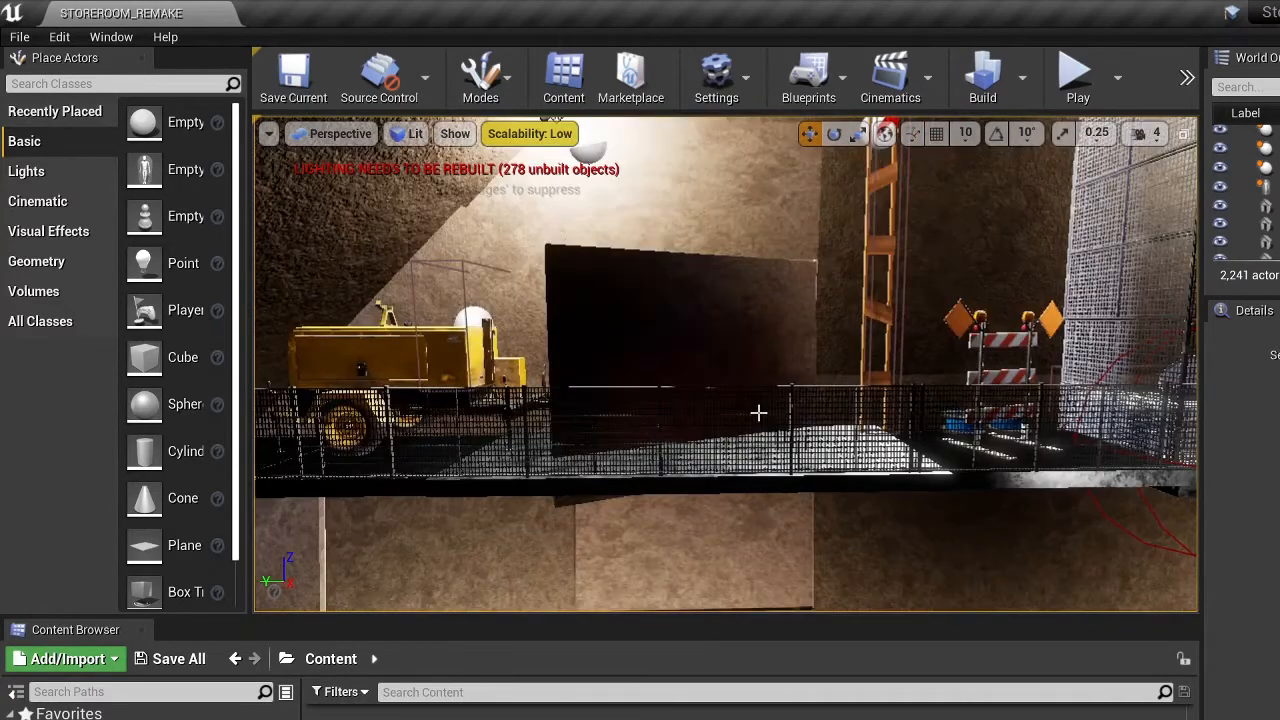
right_drag(758, 412, 990, 440)
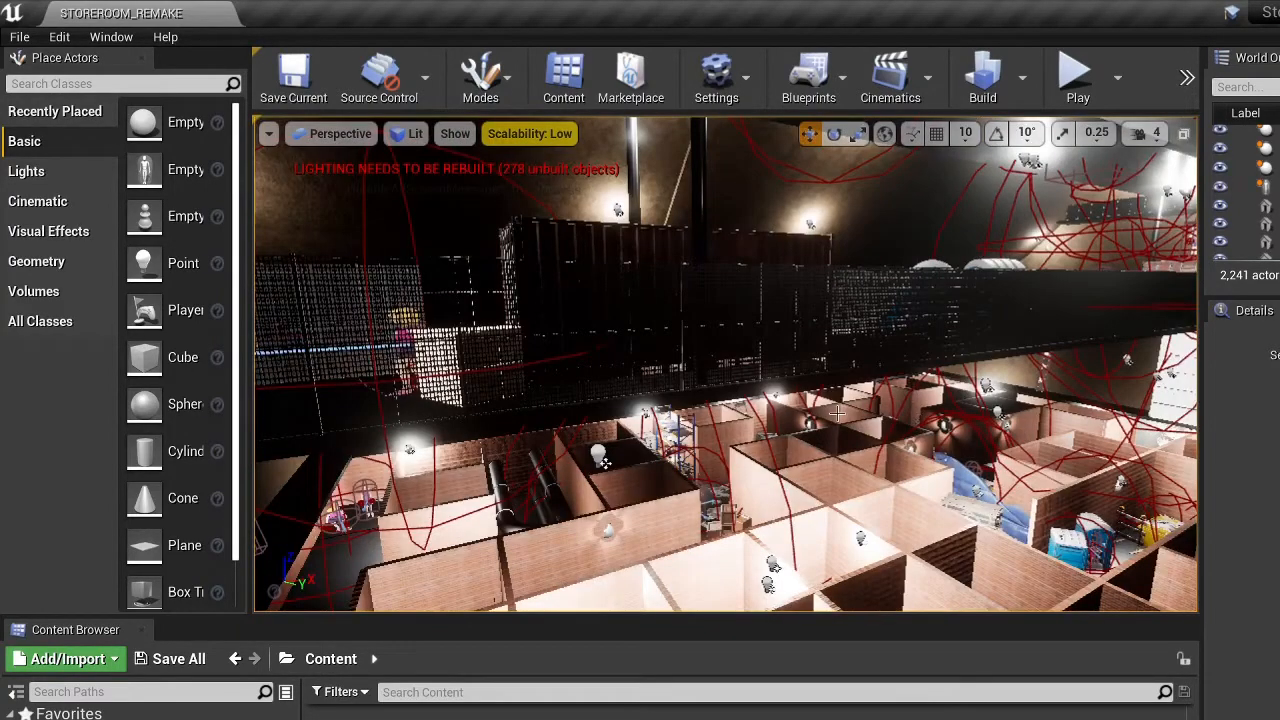
right_drag(837, 413, 710, 385)
key(w)
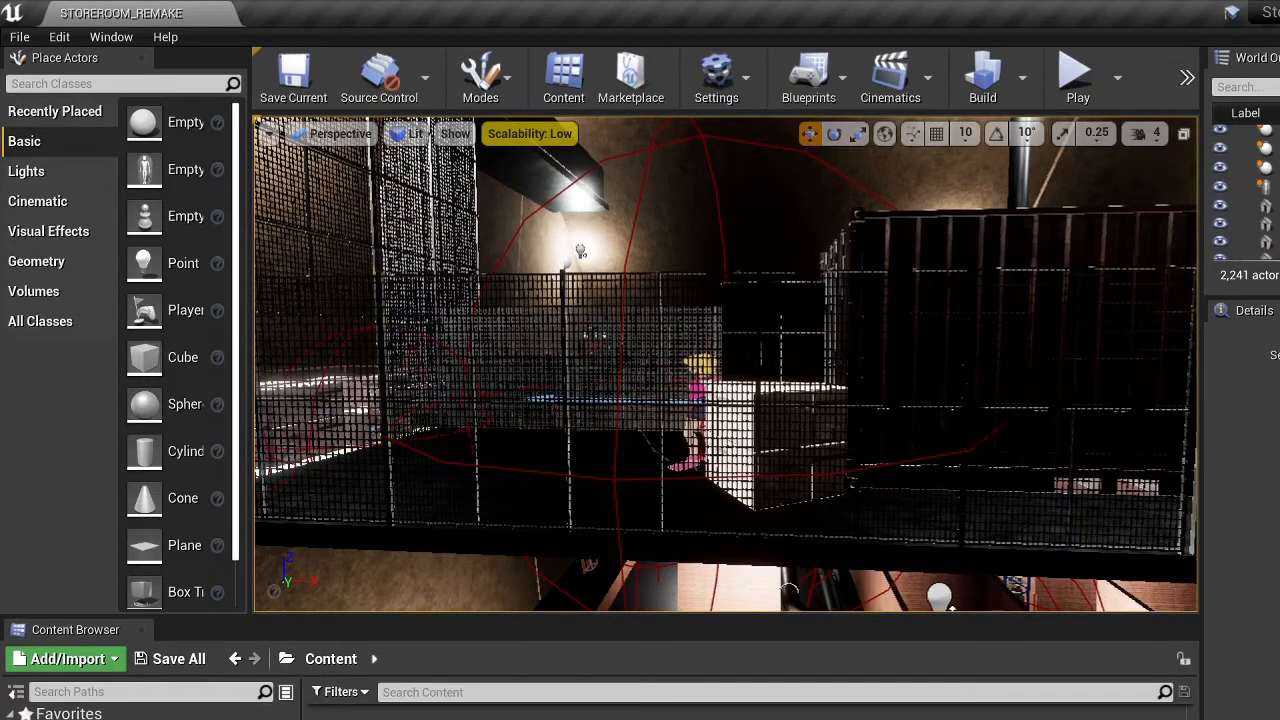
right_drag(725, 365, 540, 385)
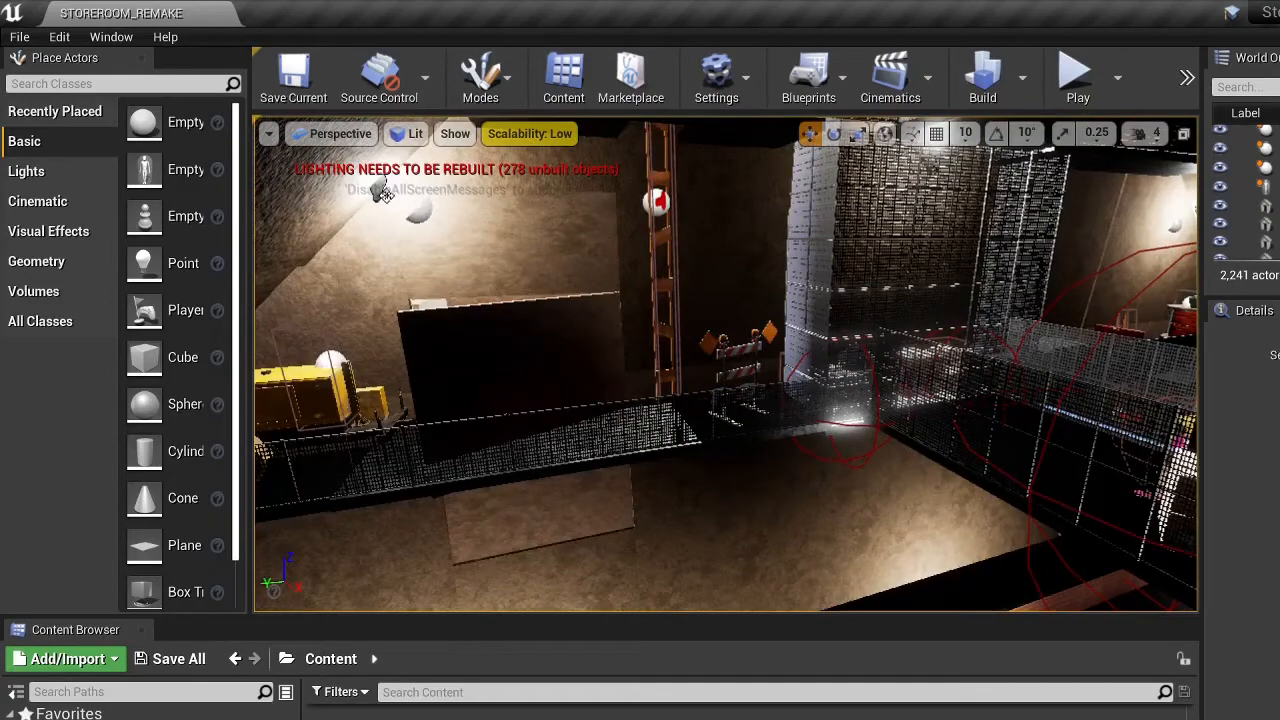
right_drag(383, 193, 1050, 578)
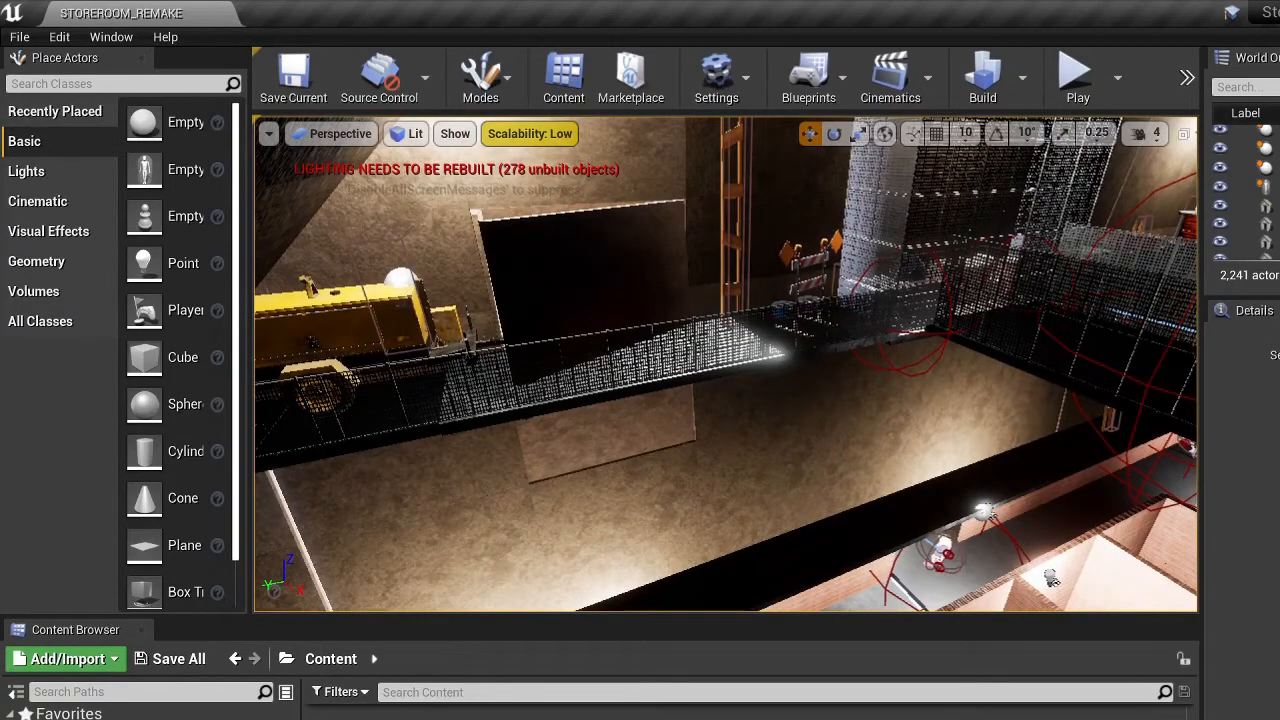
right_drag(725, 365, 540, 200)
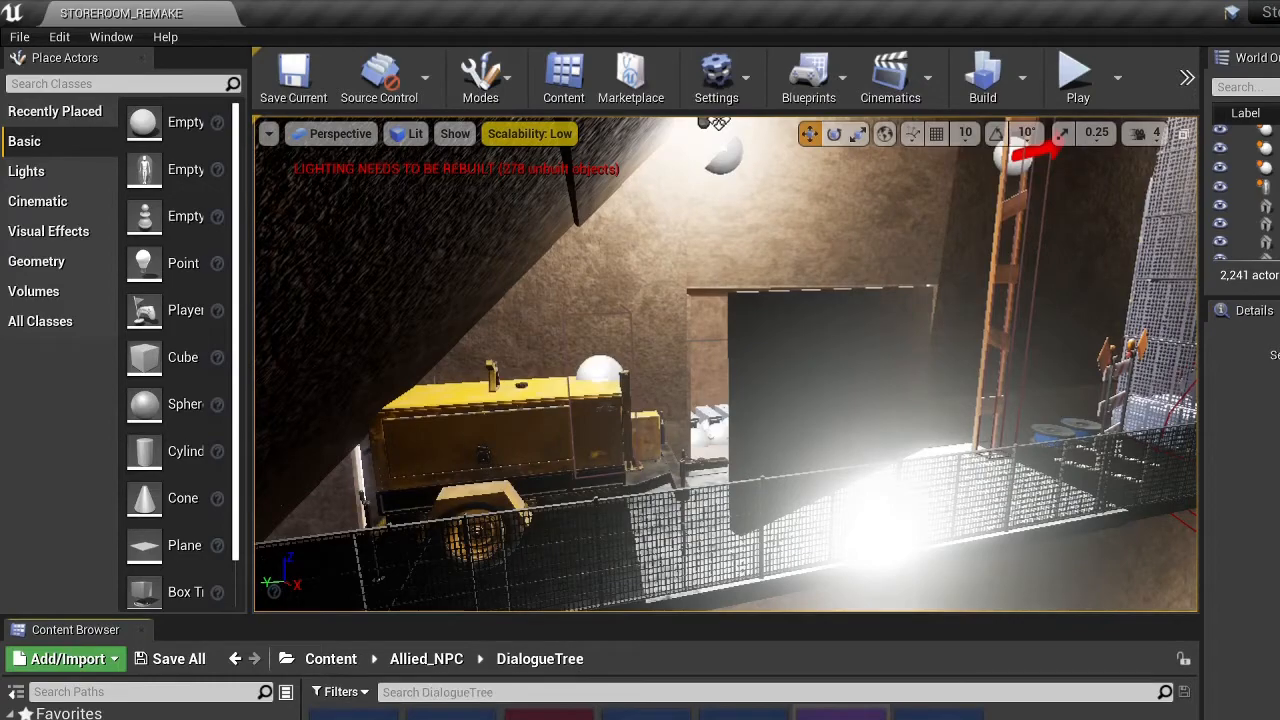
Open the Pete_Dialogue_Tree behavior tree and examine its CheckResponse branches and DisplayLine tasks.
double_click(842, 715)
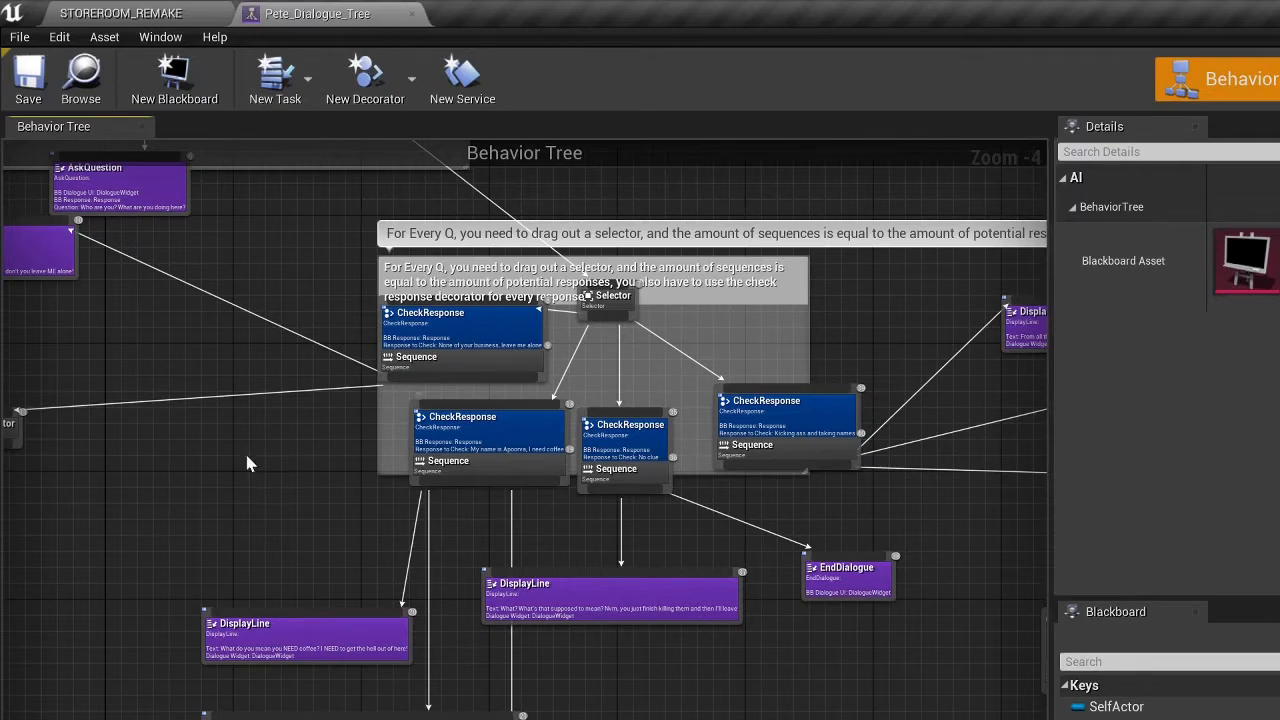
right_drag(248, 463, 370, 333)
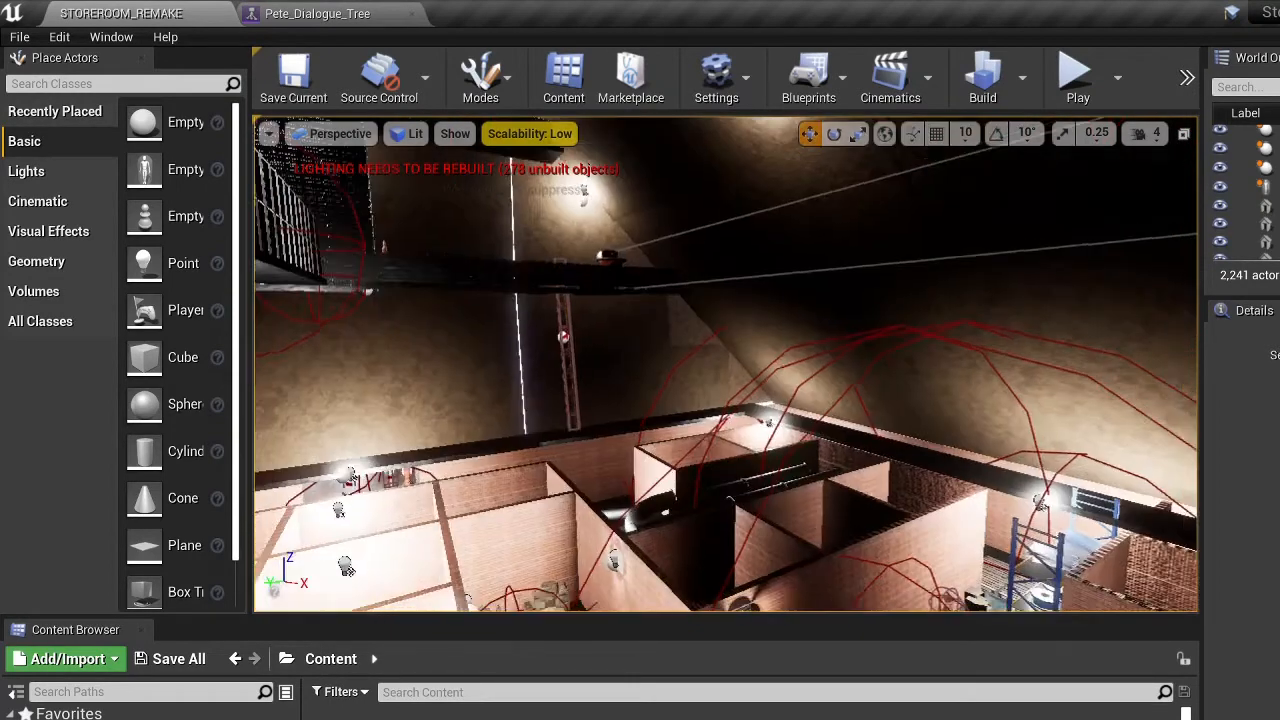
Fly over the maze in the STOREROOM_REMAKE level and set the camera speed to 5.
key(w)
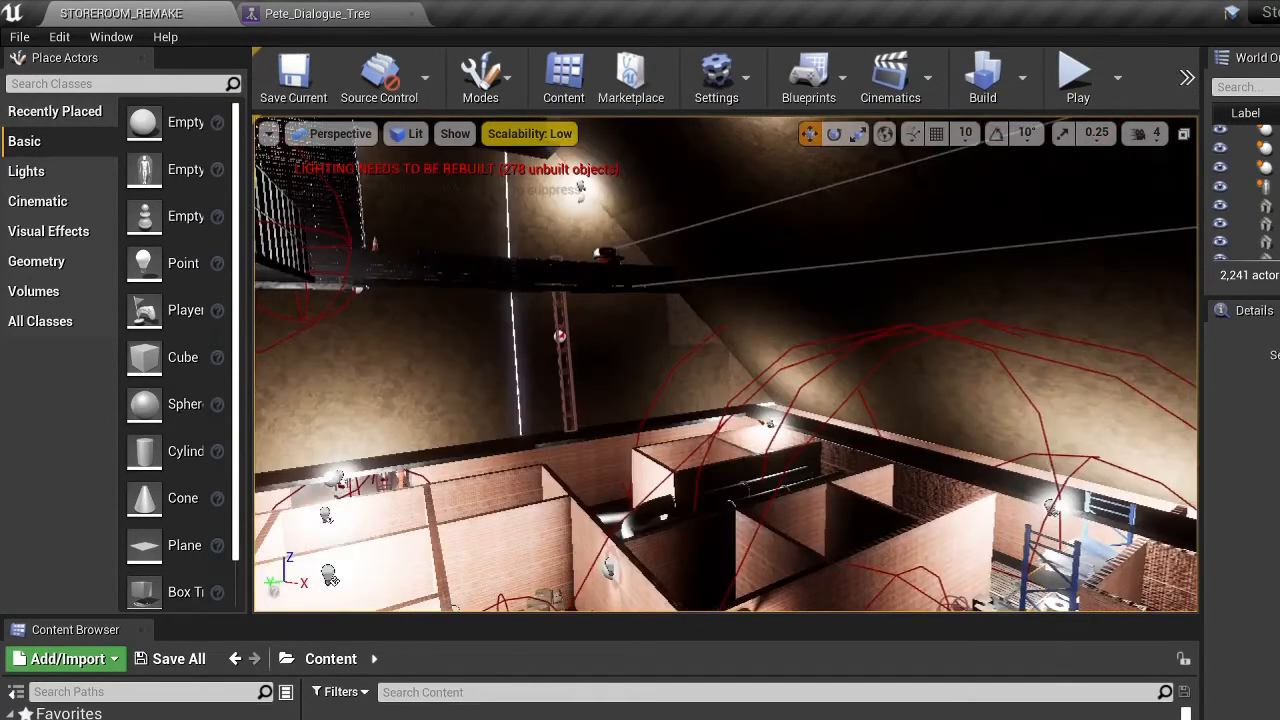
right_drag(725, 365, 525, 370)
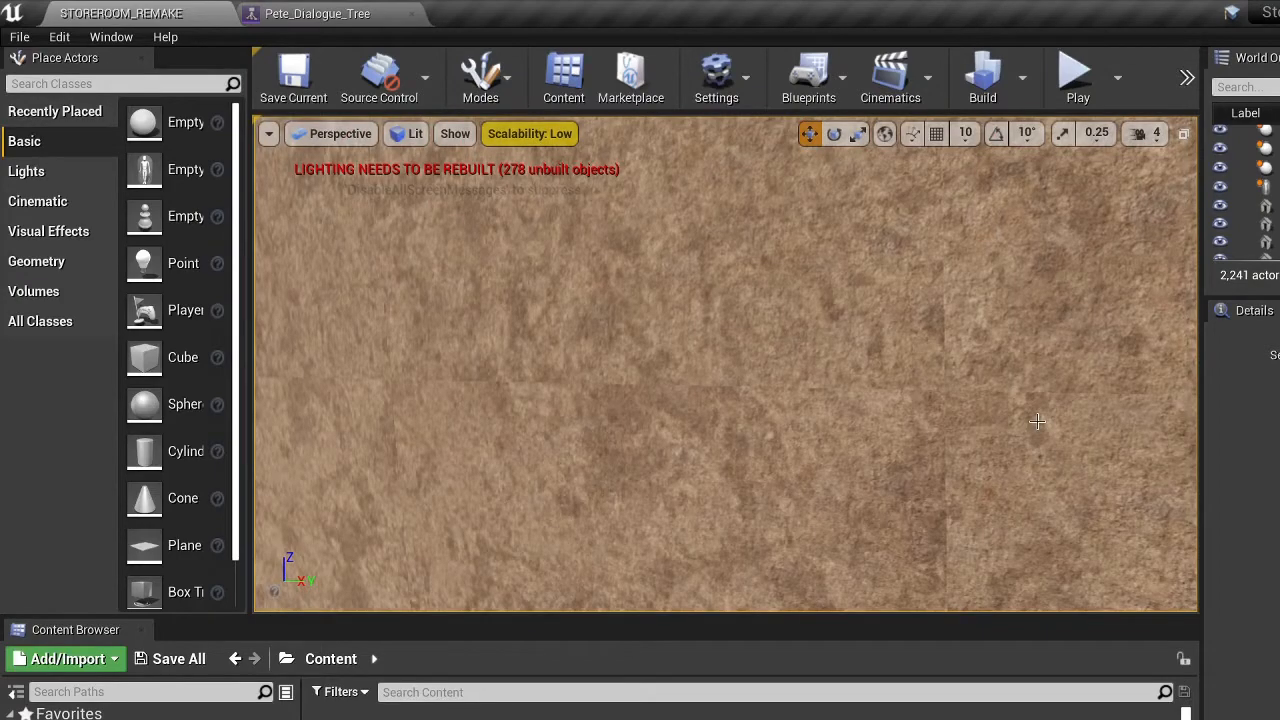
click(1147, 133)
click(1229, 182)
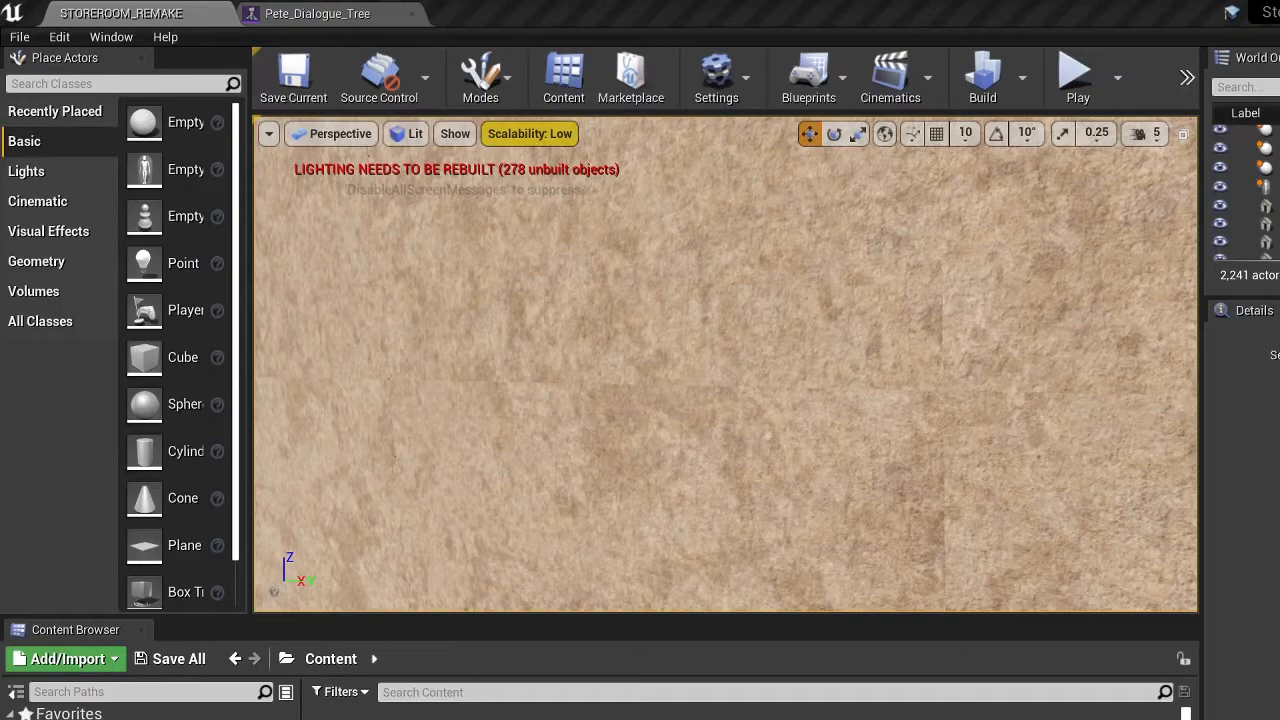
View the hexagon-walled arena with its enemies and play-test the level at the building's entrance door.
click(1077, 80)
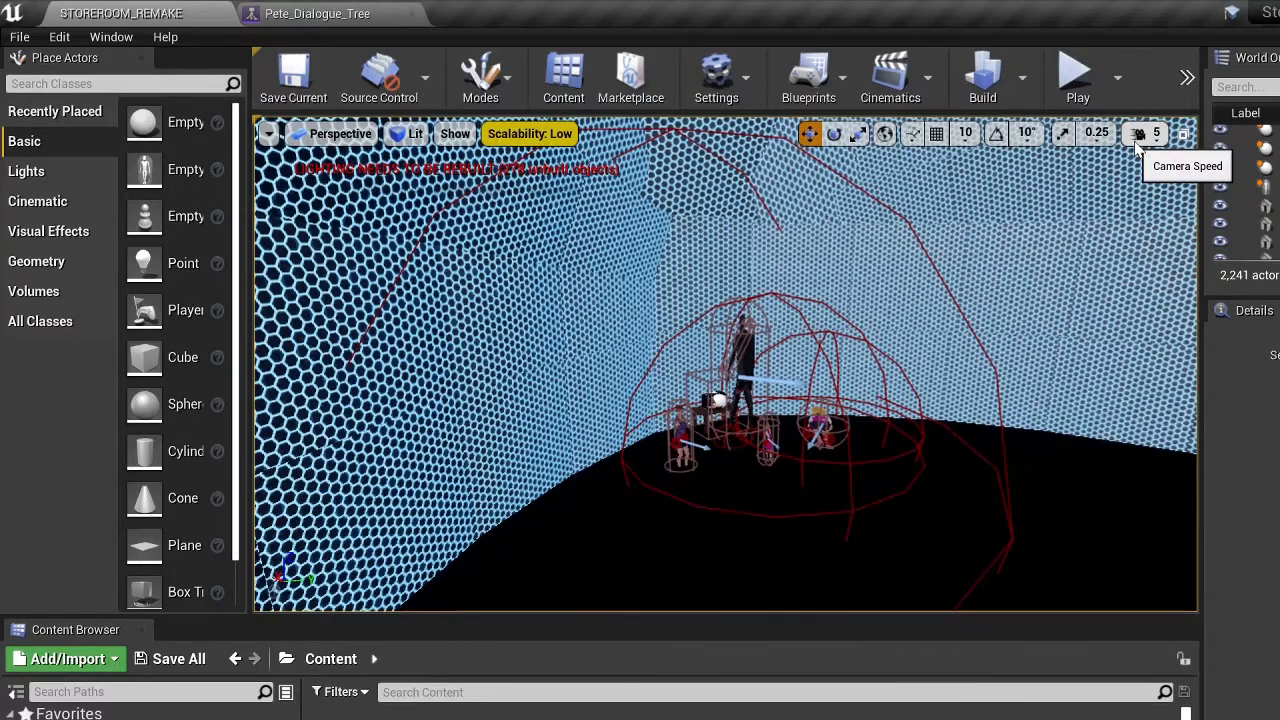
click(1140, 133)
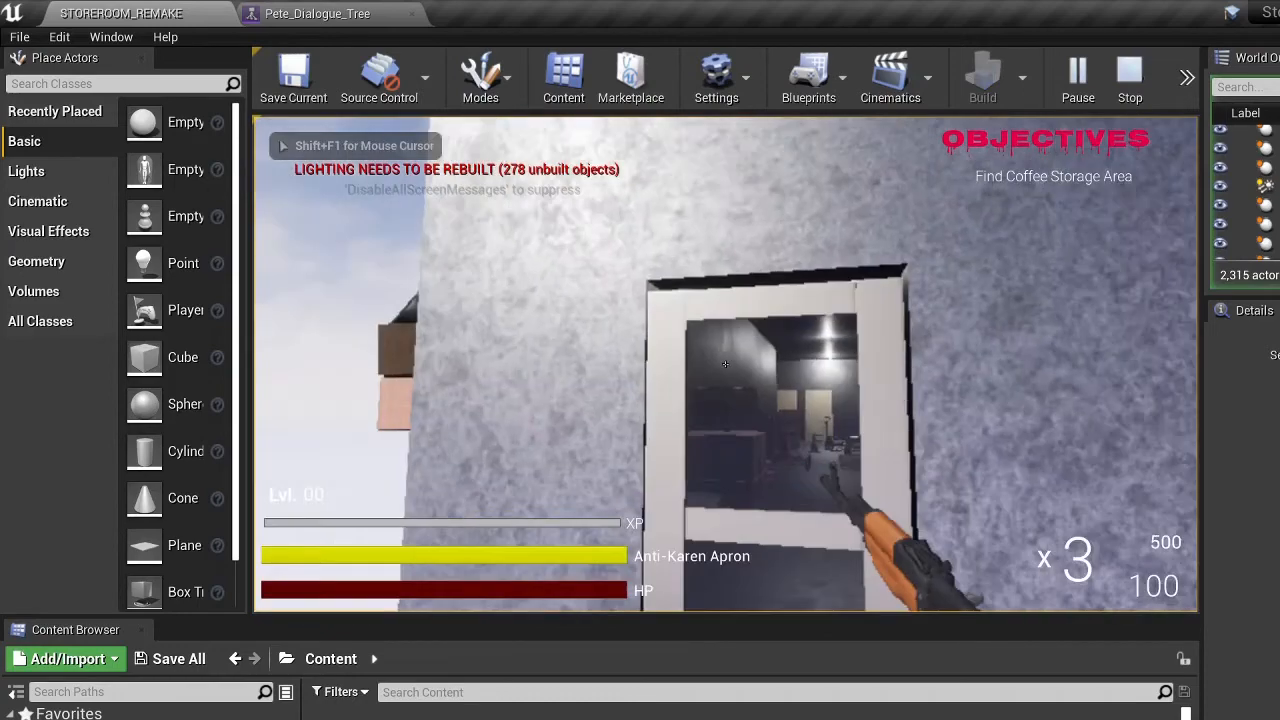
Open the building's entrance door in the play-test and walk into the storage corridor.
key(w)
key(w)
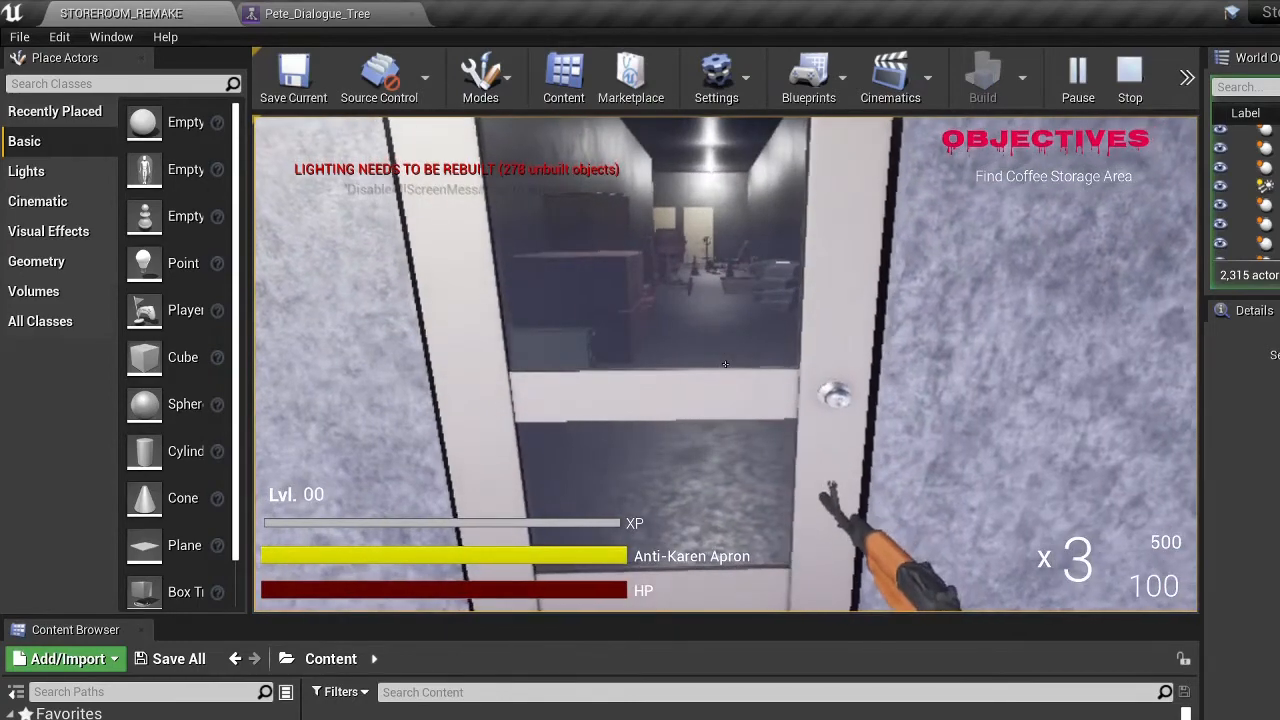
key(w)
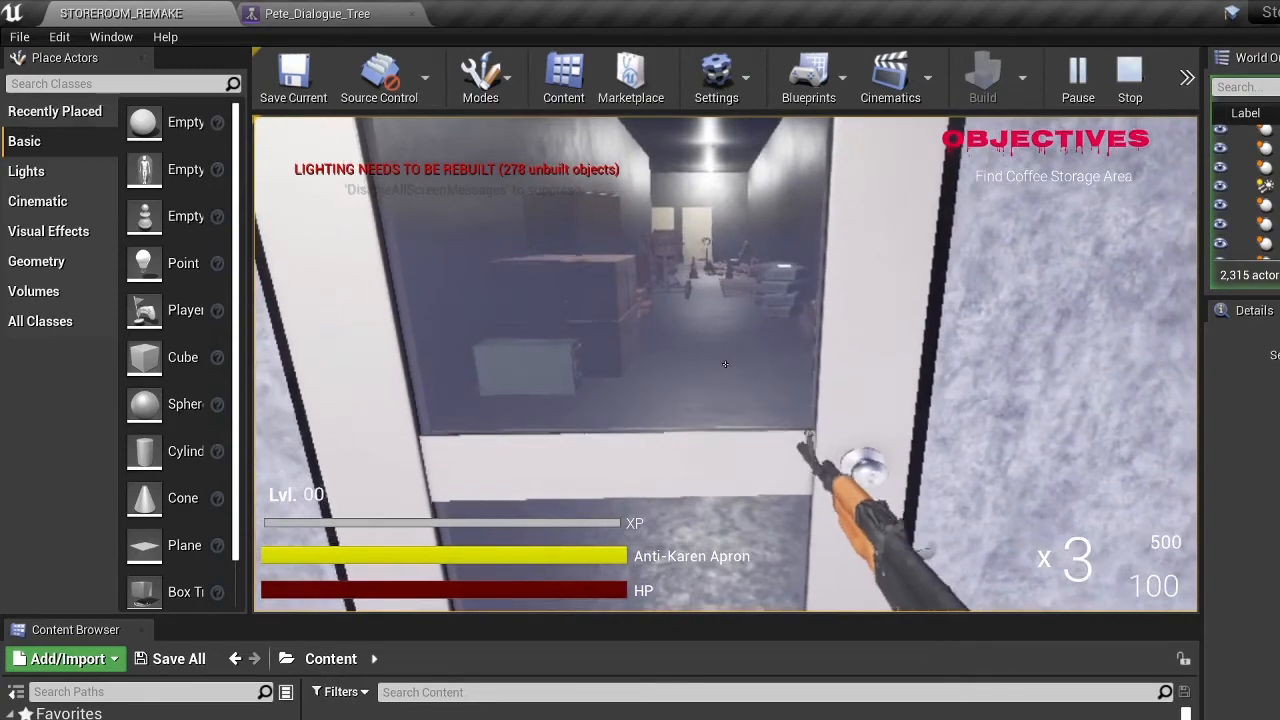
key(e)
key(s)
key(w)
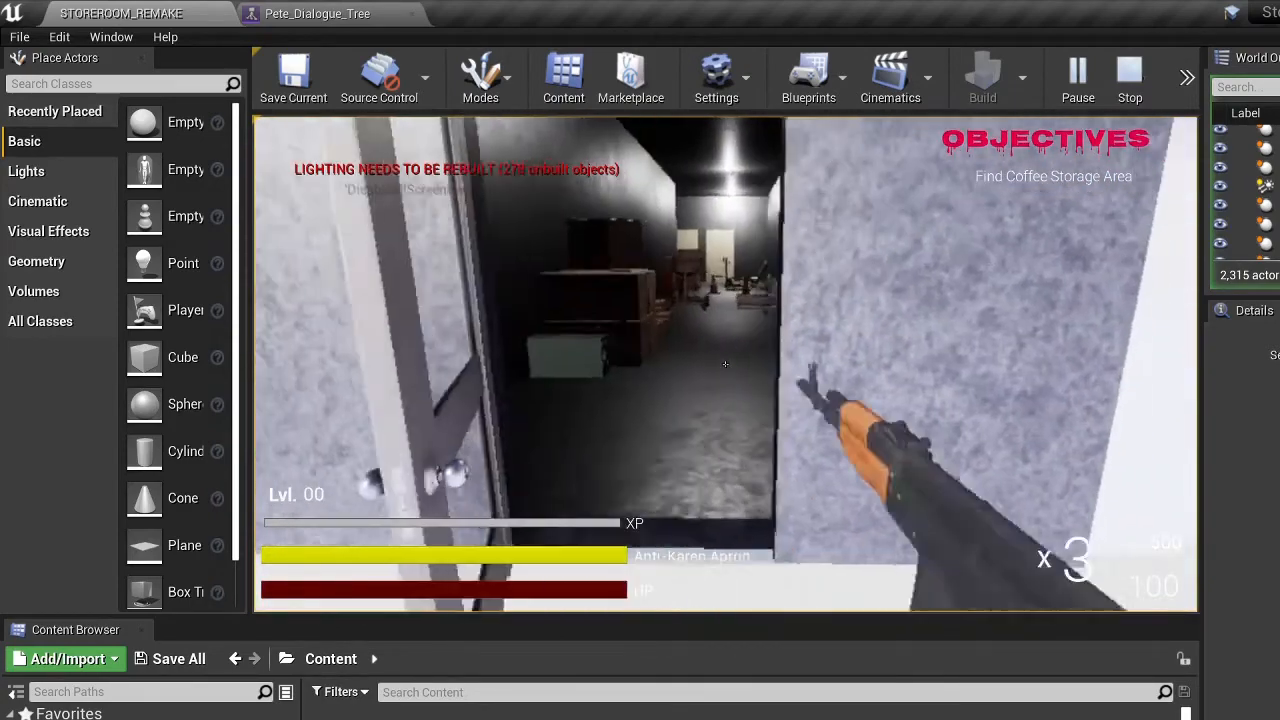
key(w)
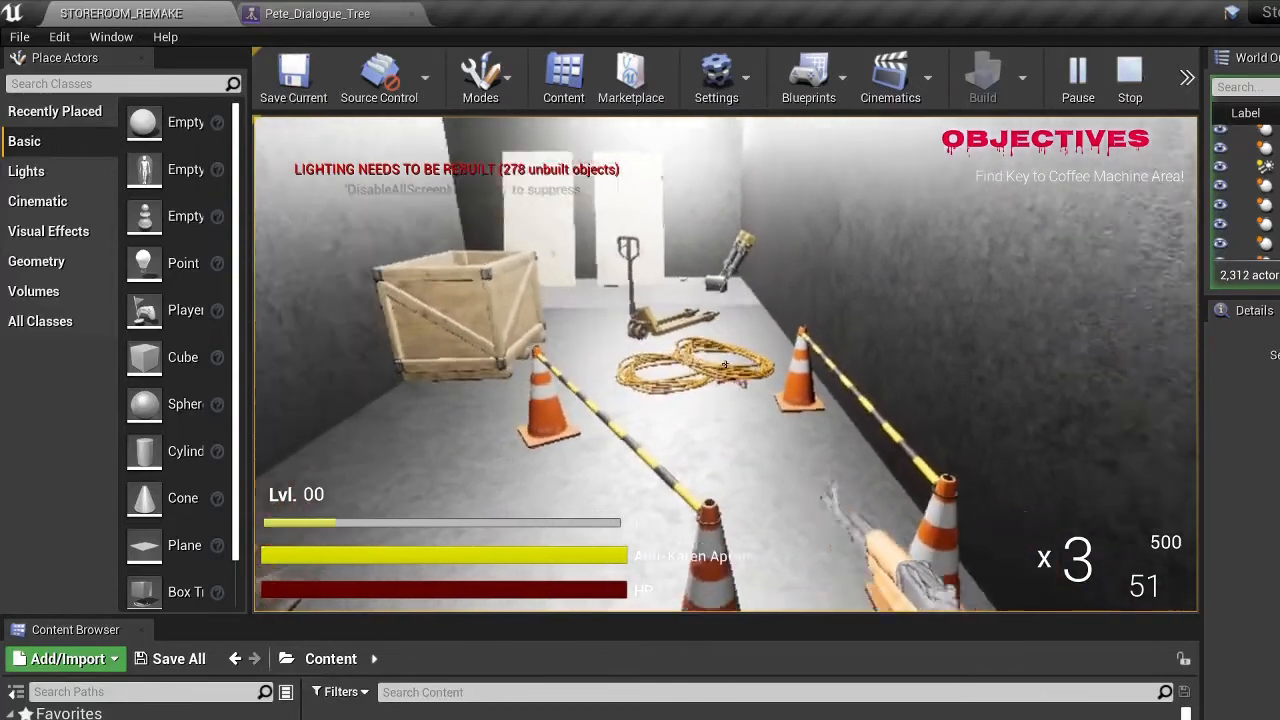
Walk through the corridor and try the rifle's sight, ending the play-test and closing the Message Log.
key(w)
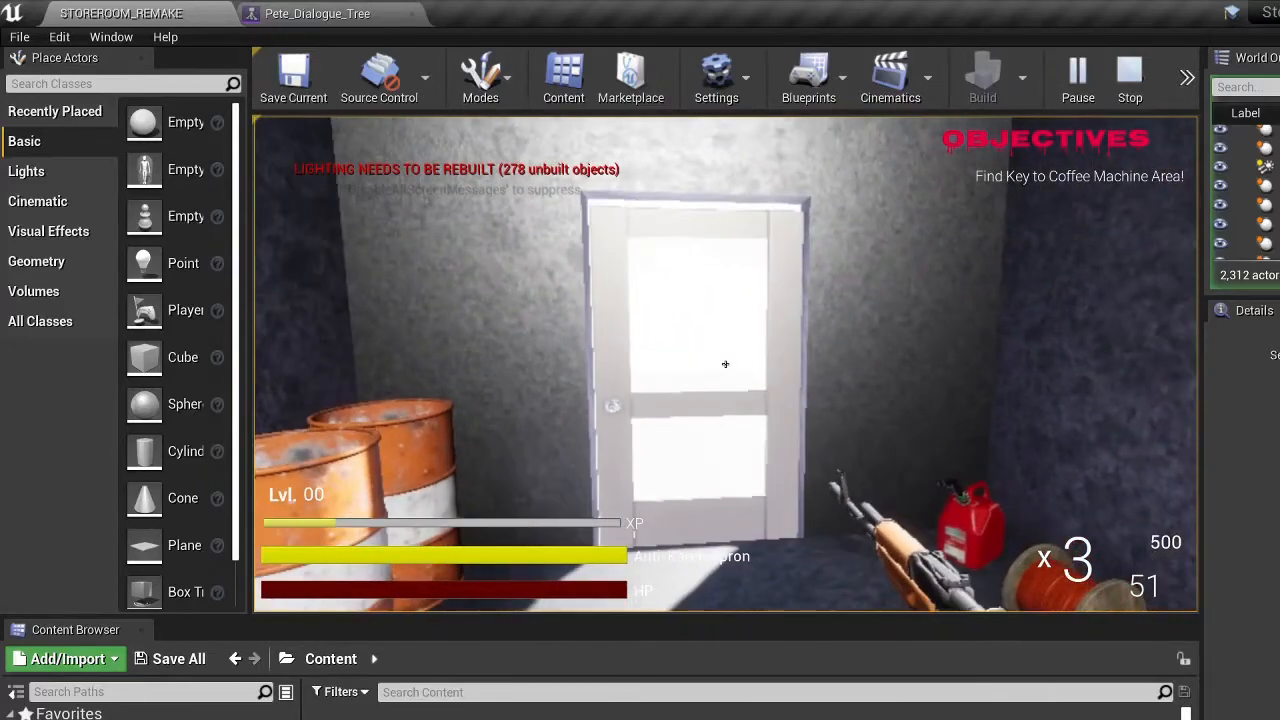
right_click(725, 364)
right_click(725, 364)
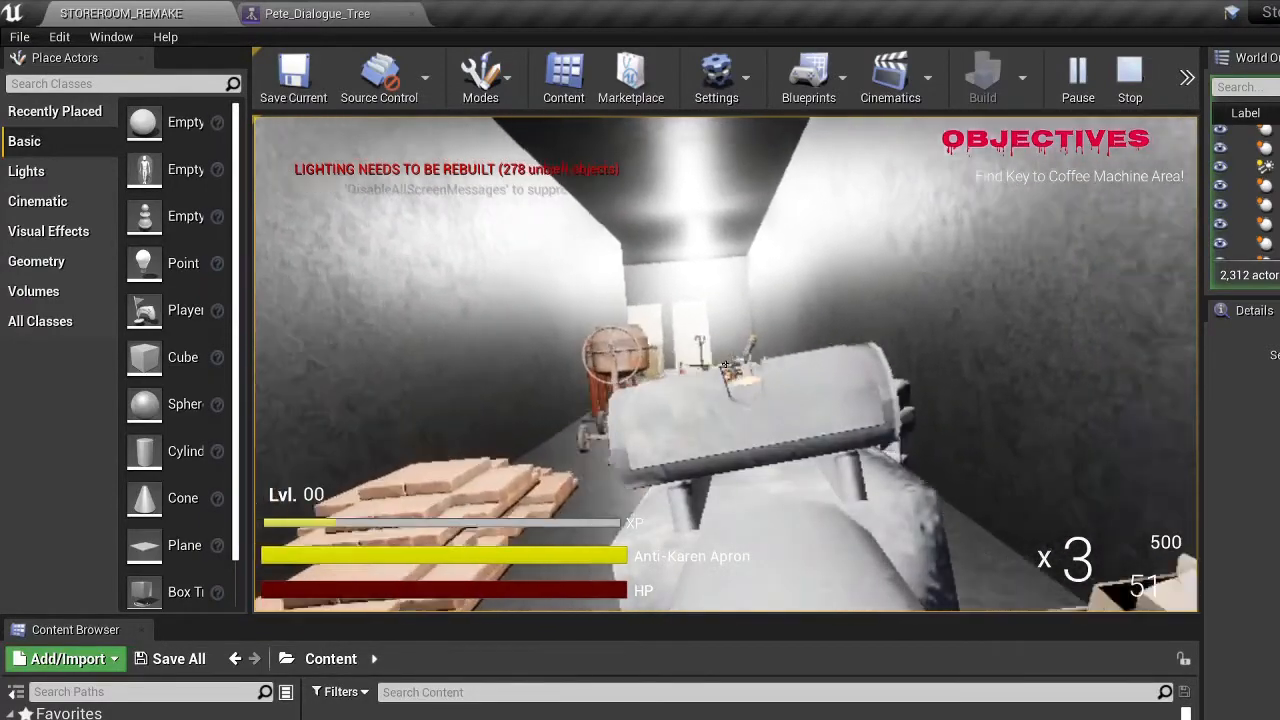
key(shift+F1)
key(Escape)
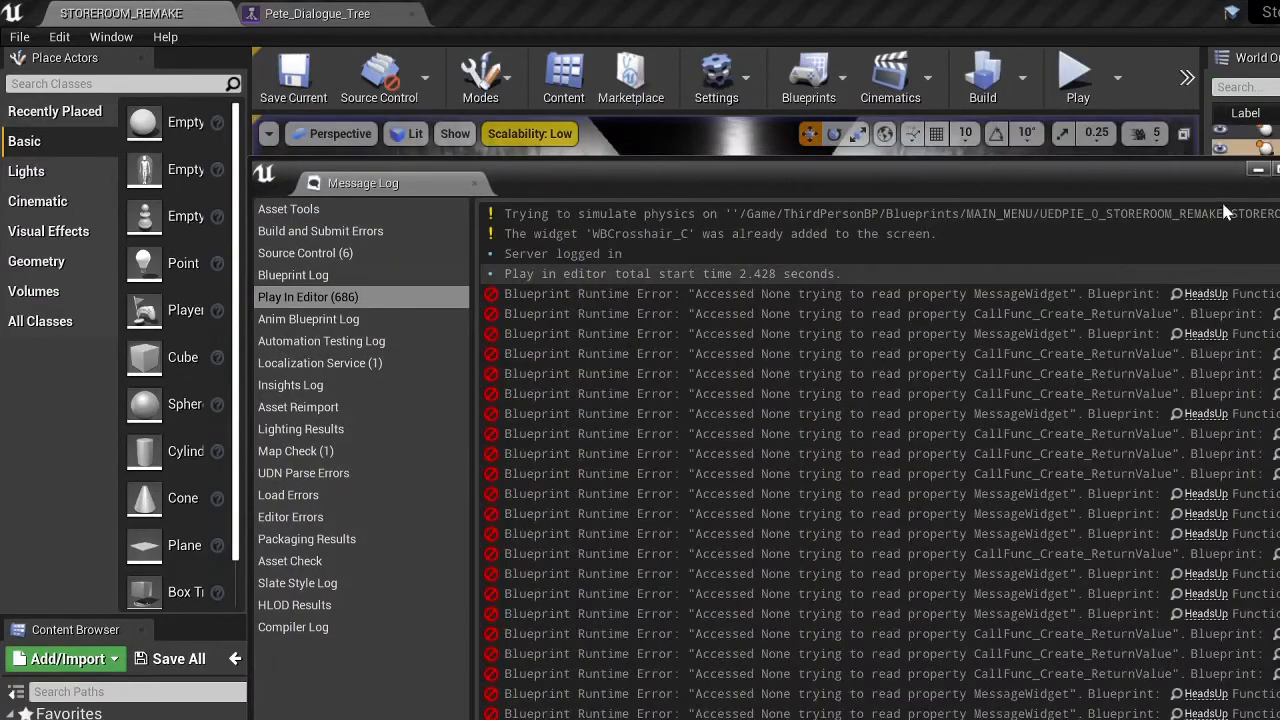
click(1279, 169)
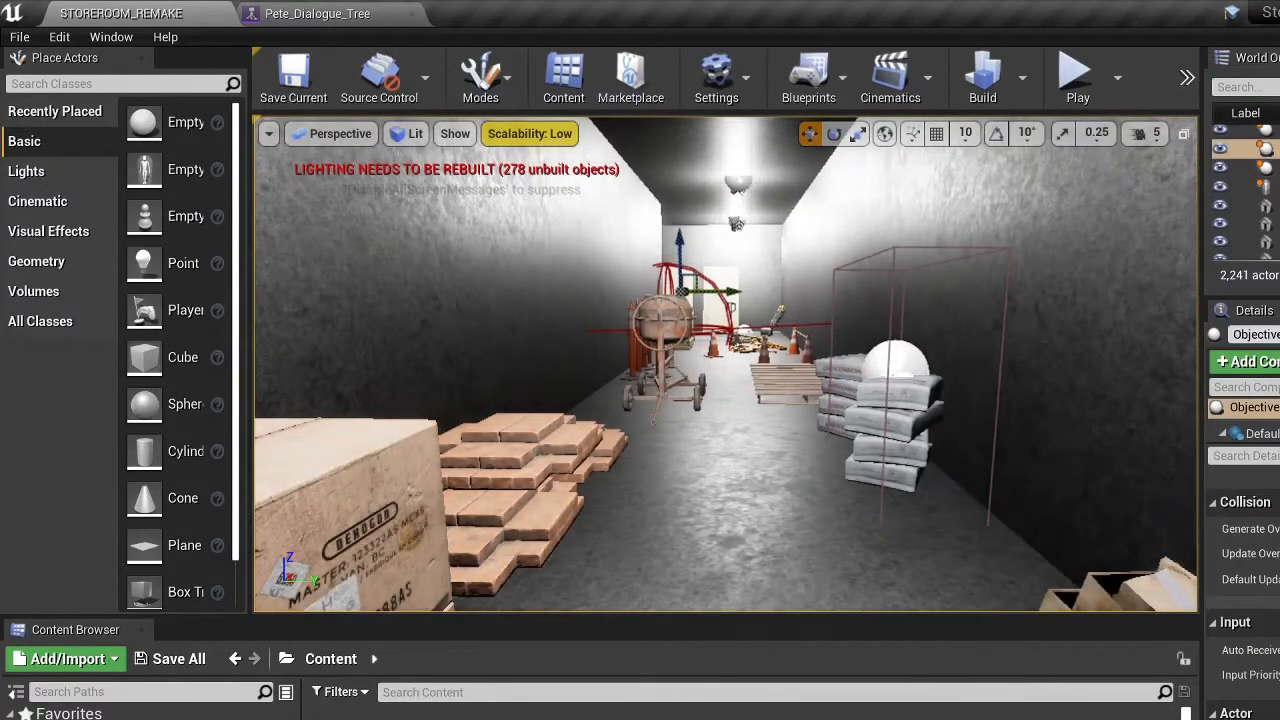
Examine the corridor from the brick stacks and cement mixer to the enemy and leaning boards at its far end.
right_drag(862, 393, 878, 362)
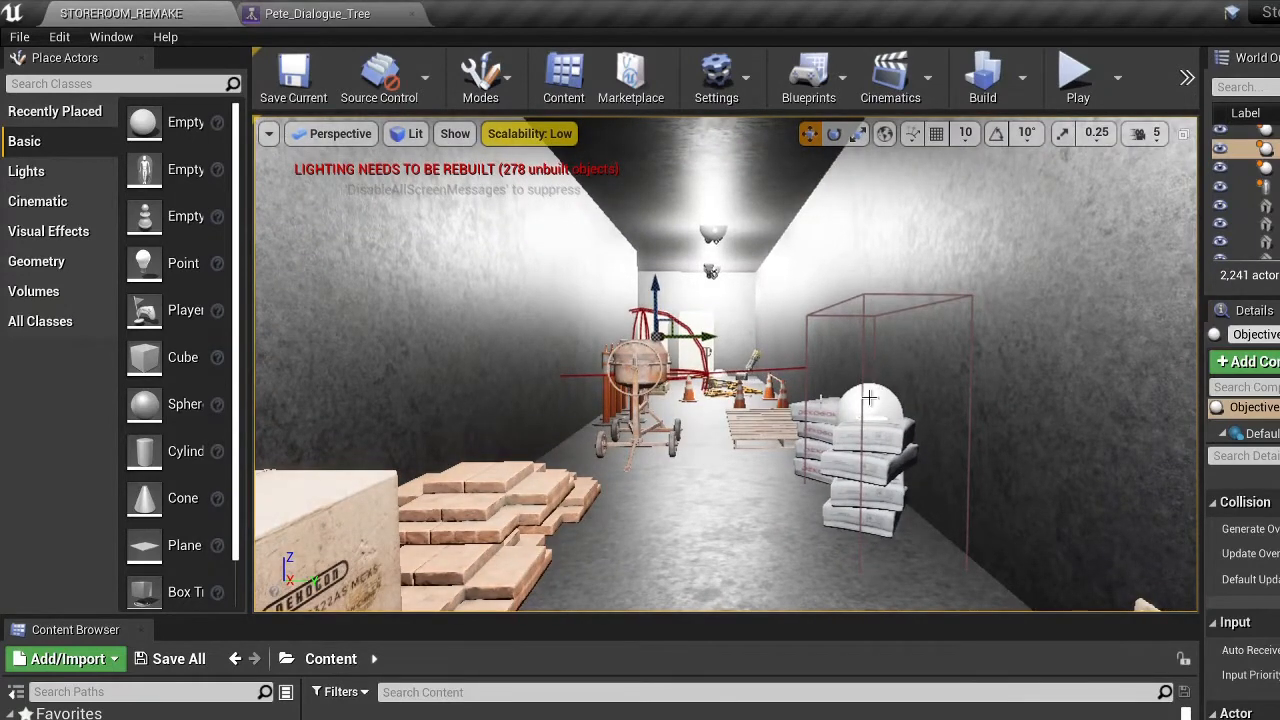
right_drag(748, 396, 745, 430)
key(w)
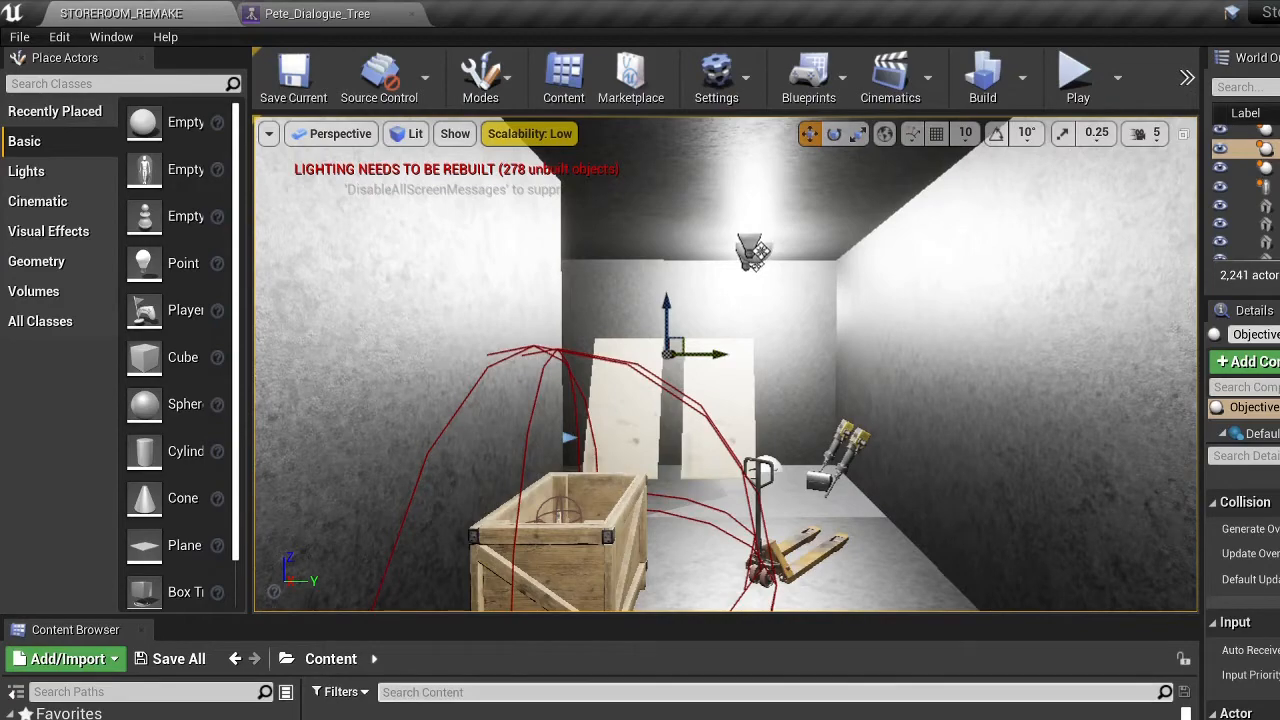
right_drag(783, 357, 742, 432)
key(w)
key(s)
key(w)
key(s)
key(w)
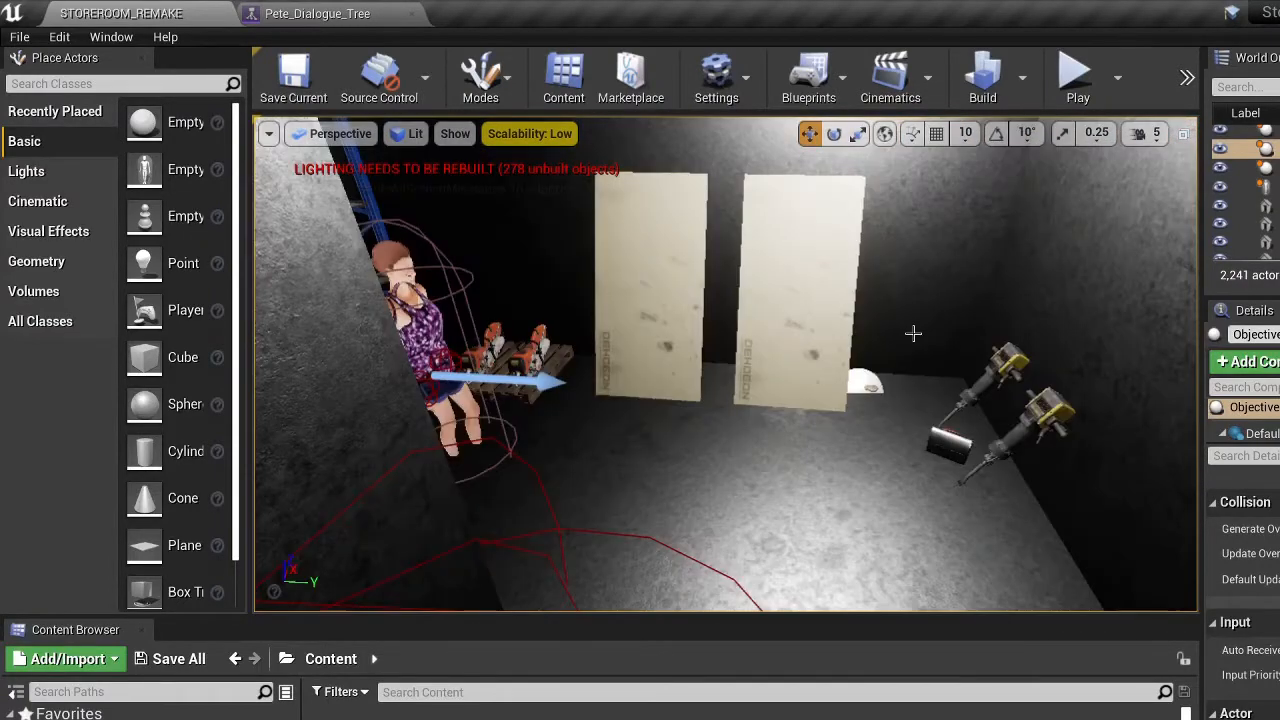
Examine the brick-walled maze from above and, from outside, the corridor leading to the hexagon-walled dome.
right_drag(874, 346, 755, 316)
key(s)
key(s)
key(w)
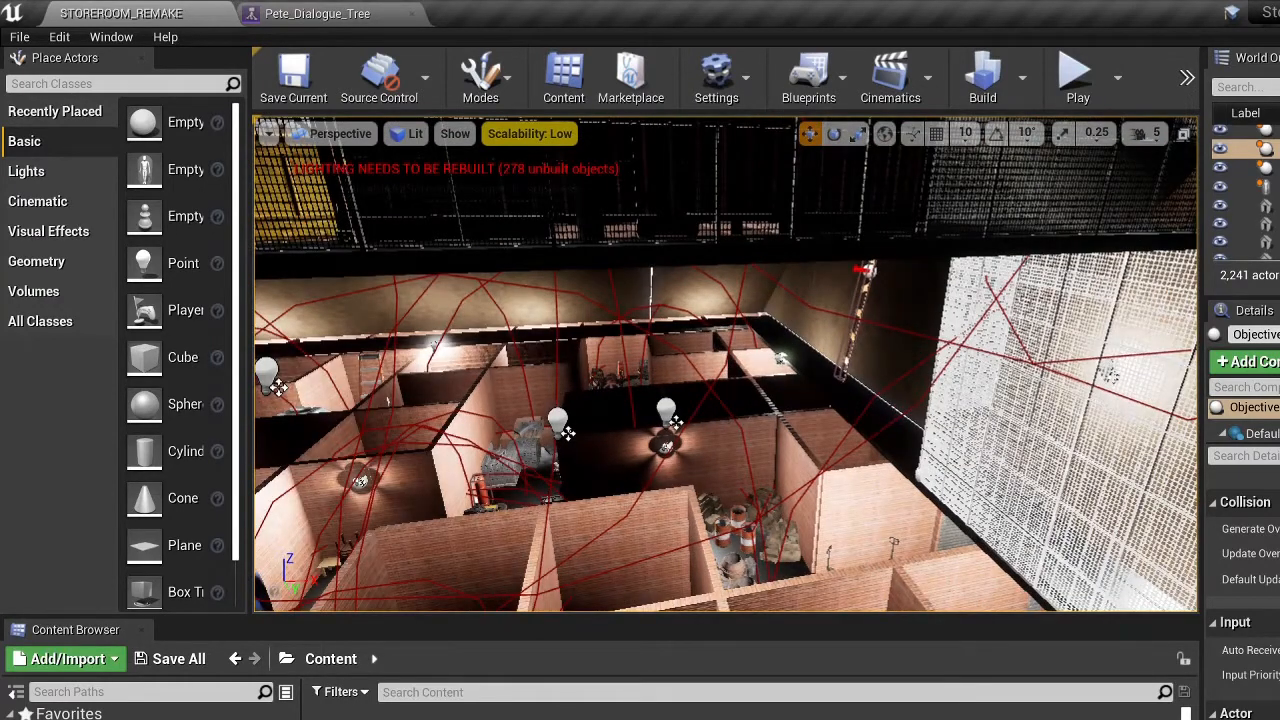
click(1166, 338)
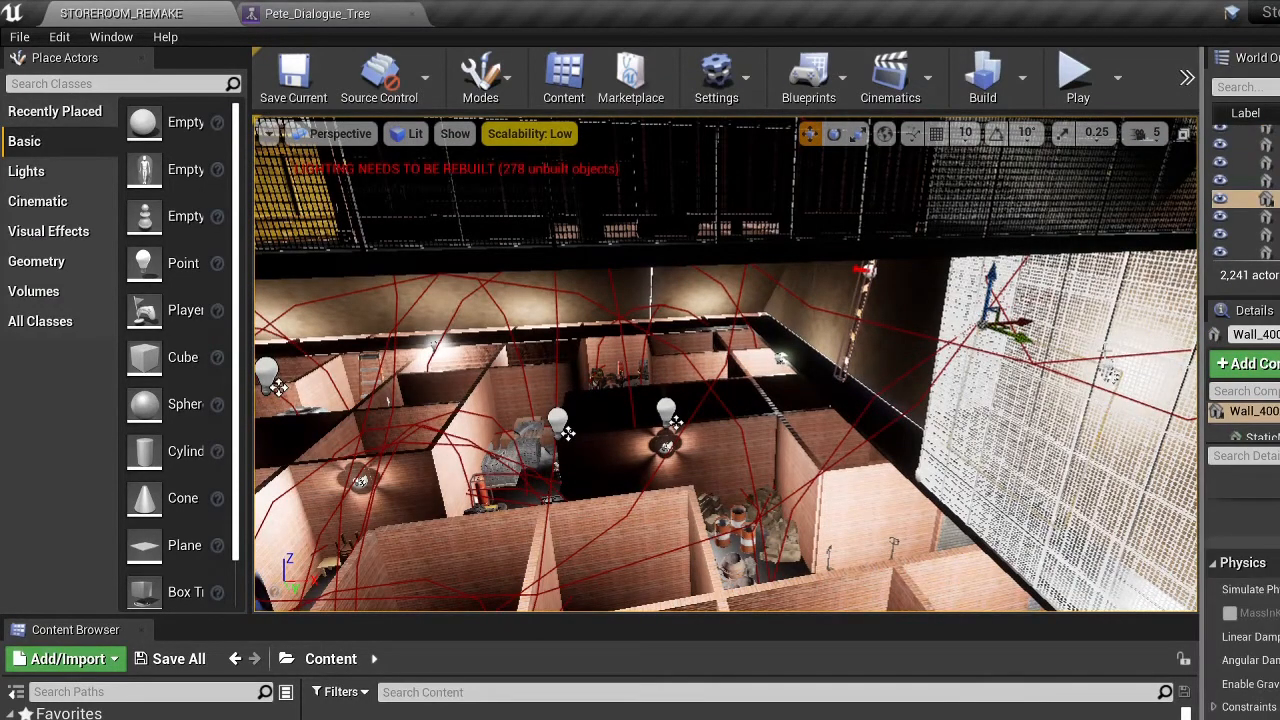
right_drag(1166, 338, 1190, 342)
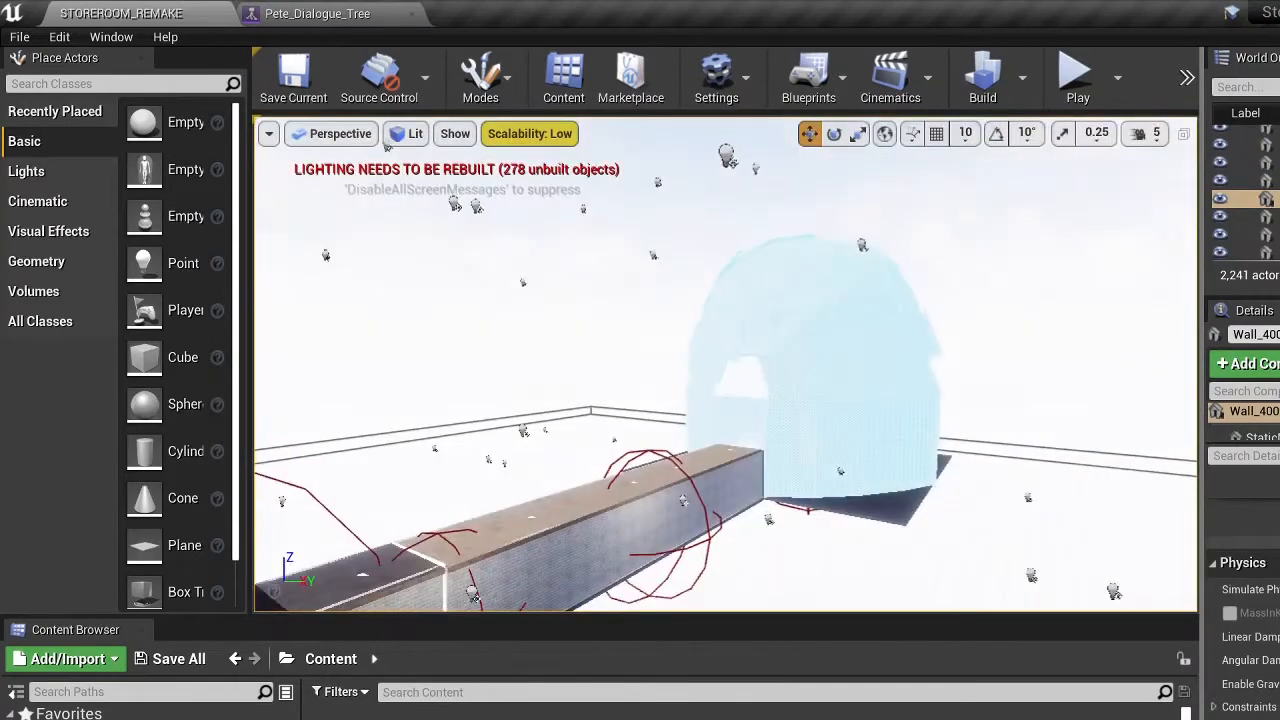
mouse_move(1002, 404)
right_down()
mouse_move(945, 400)
mouse_move(1002, 404)
right_up()
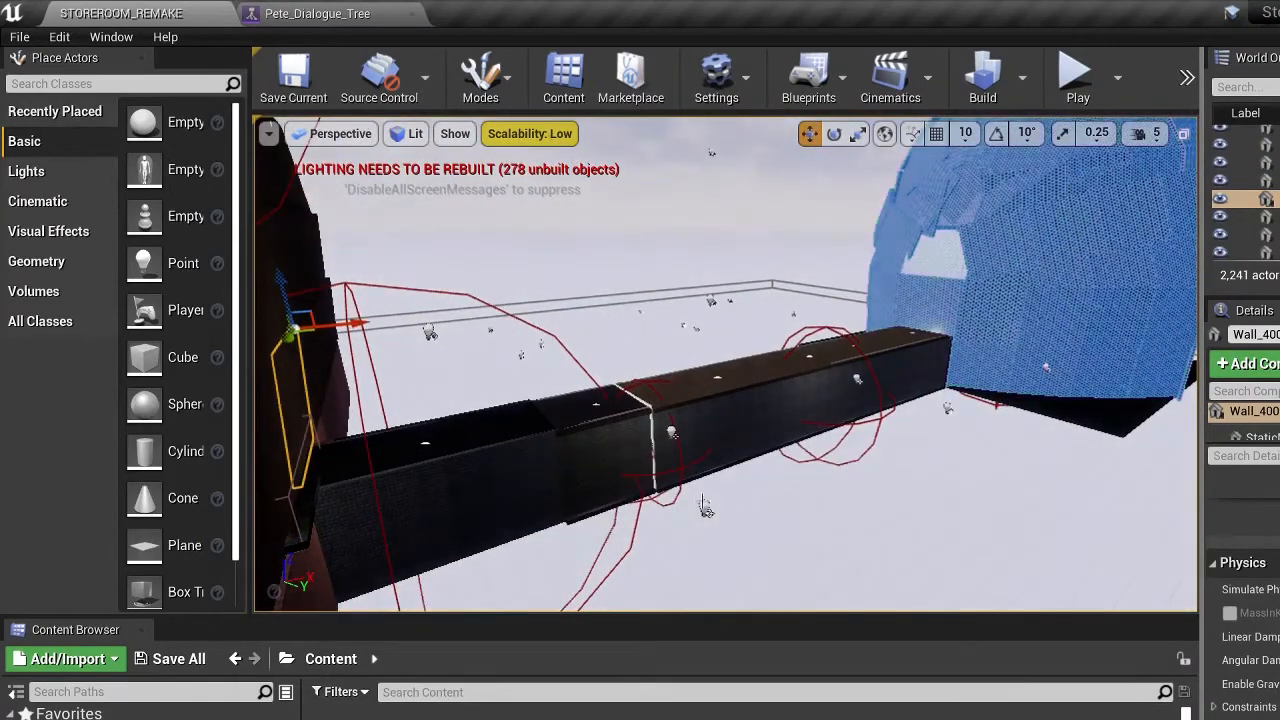
Select the light below the outer corridor and inspect the ceiling lights and enemies inside the arena.
click(704, 507)
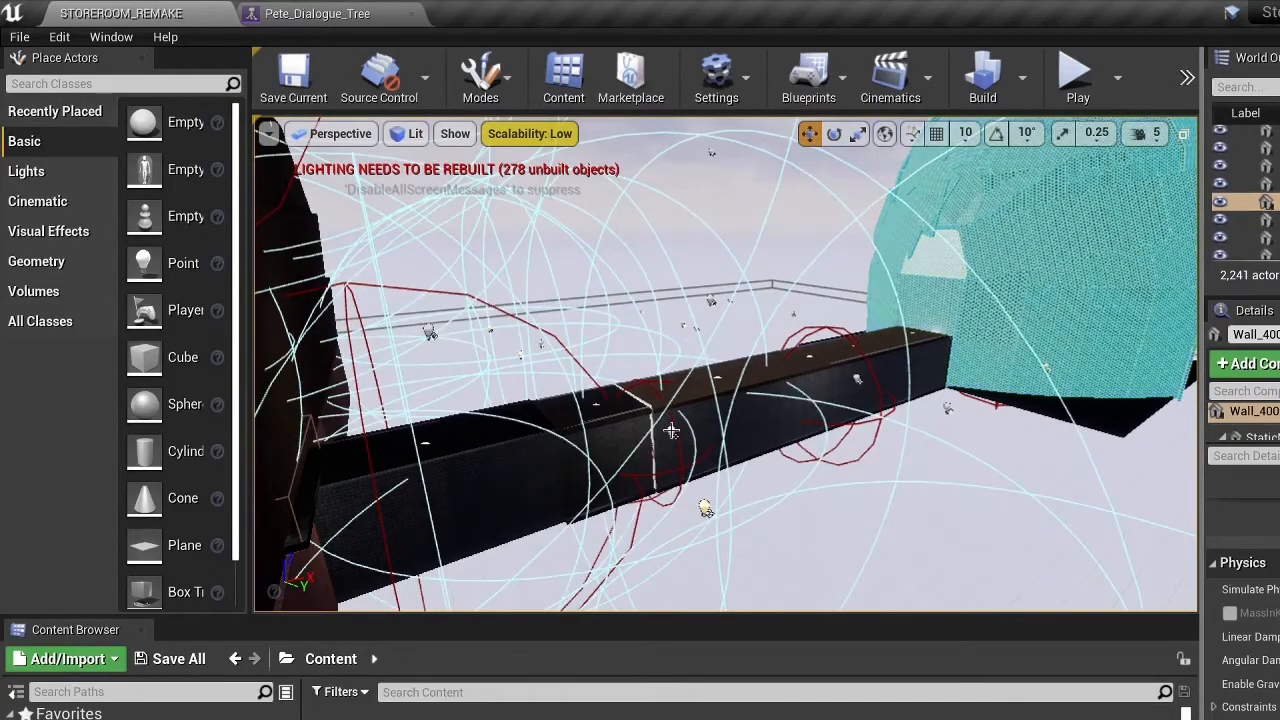
right_drag(704, 507, 1043, 213)
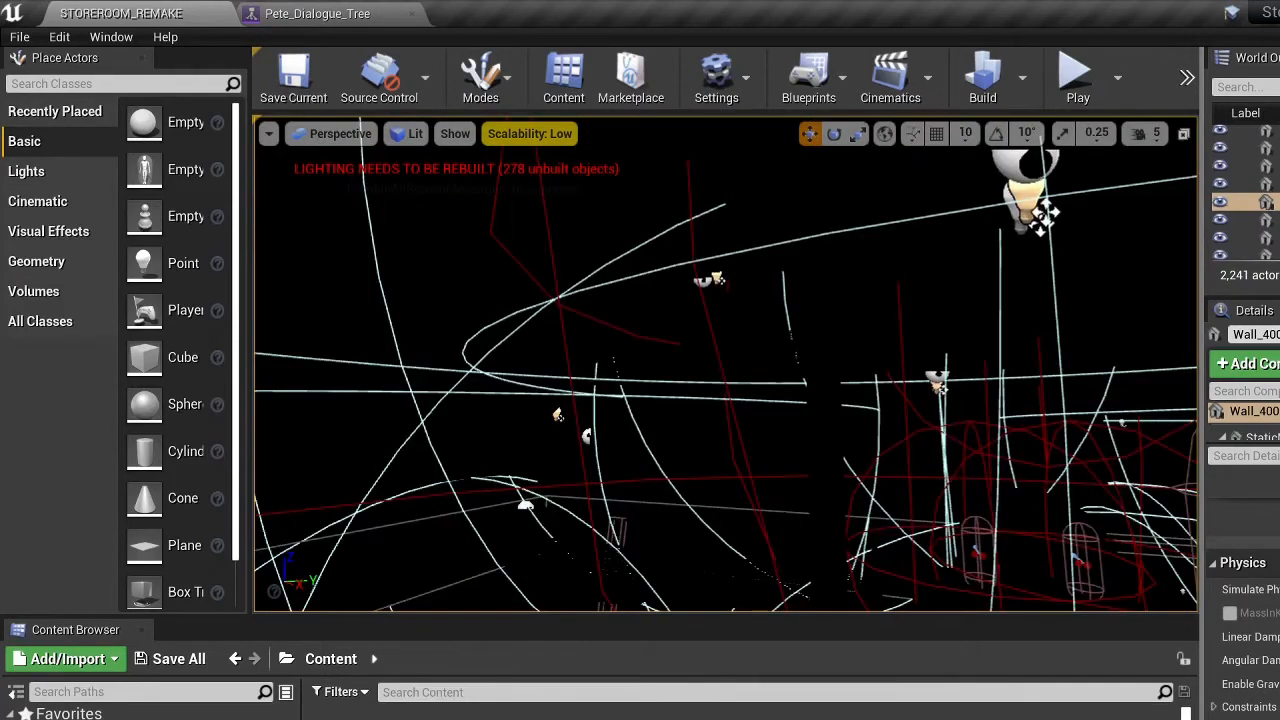
right_drag(725, 365, 810, 315)
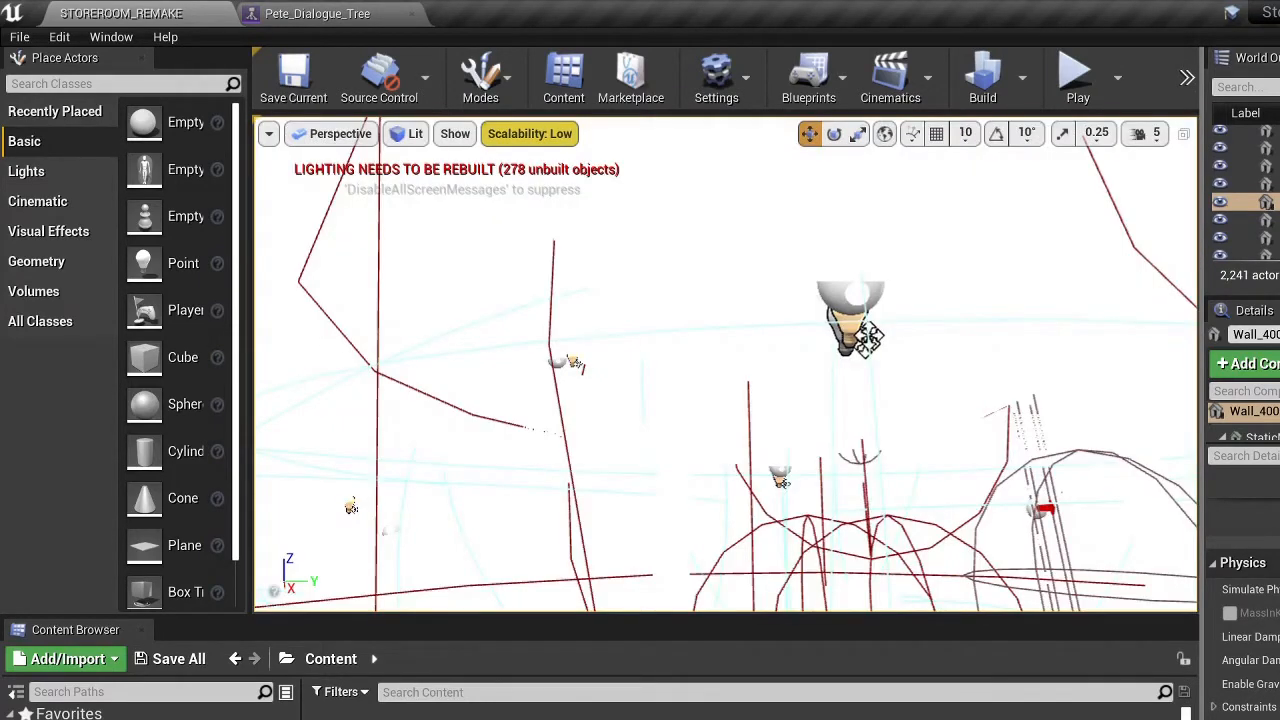
right_drag(725, 365, 870, 360)
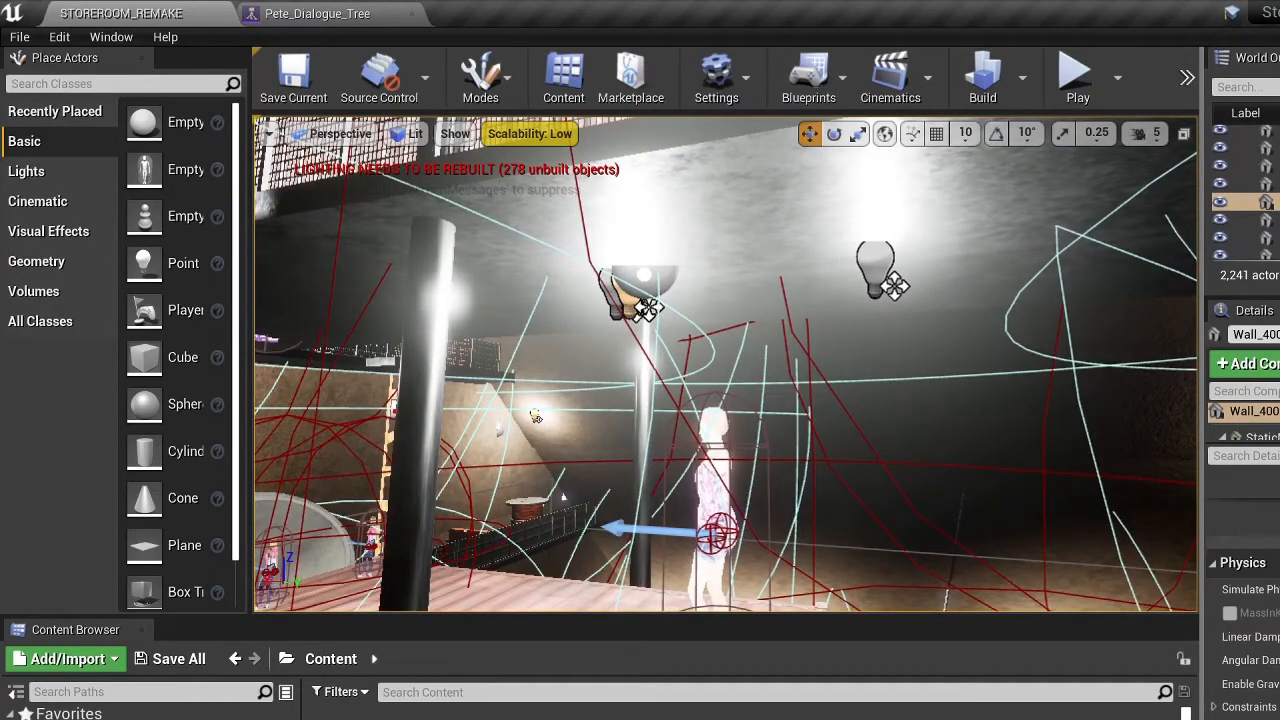
right_drag(633, 305, 580, 215)
click(633, 305)
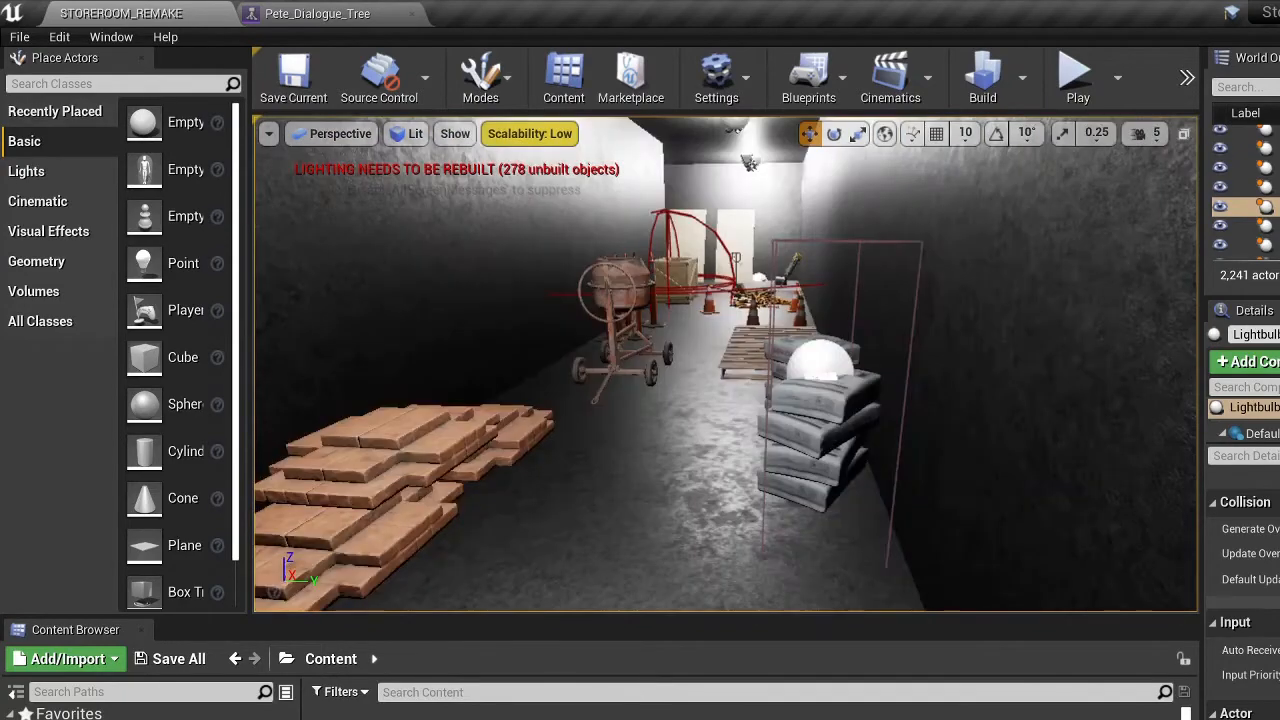
Play-test the level from the storage corridor and throw a grenade.
right_drag(1078, 385, 1070, 340)
key(w)
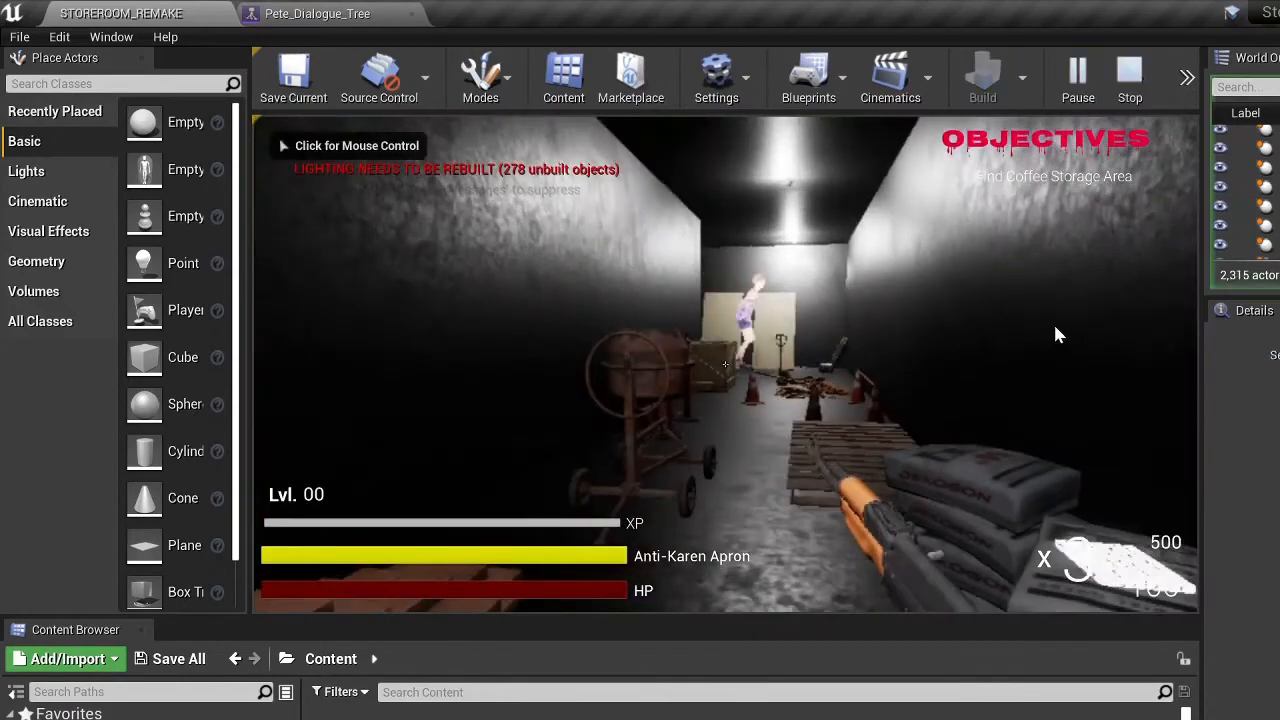
click(1055, 326)
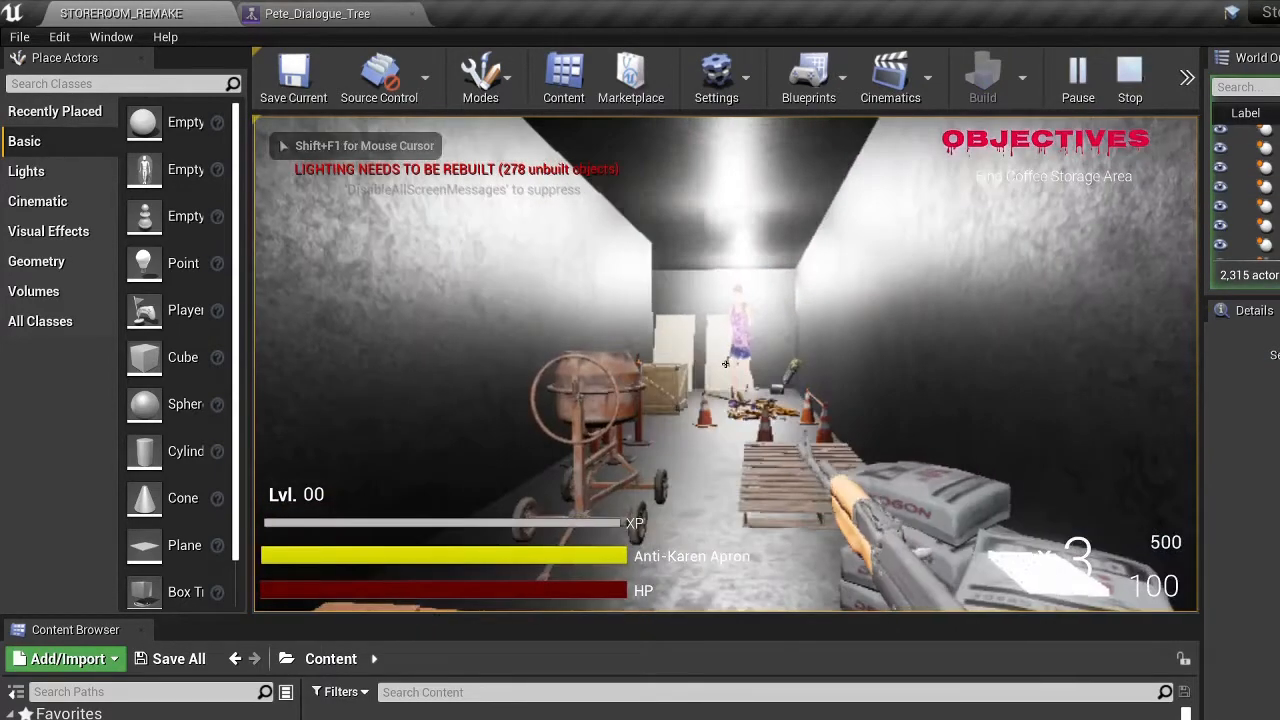
key(g)
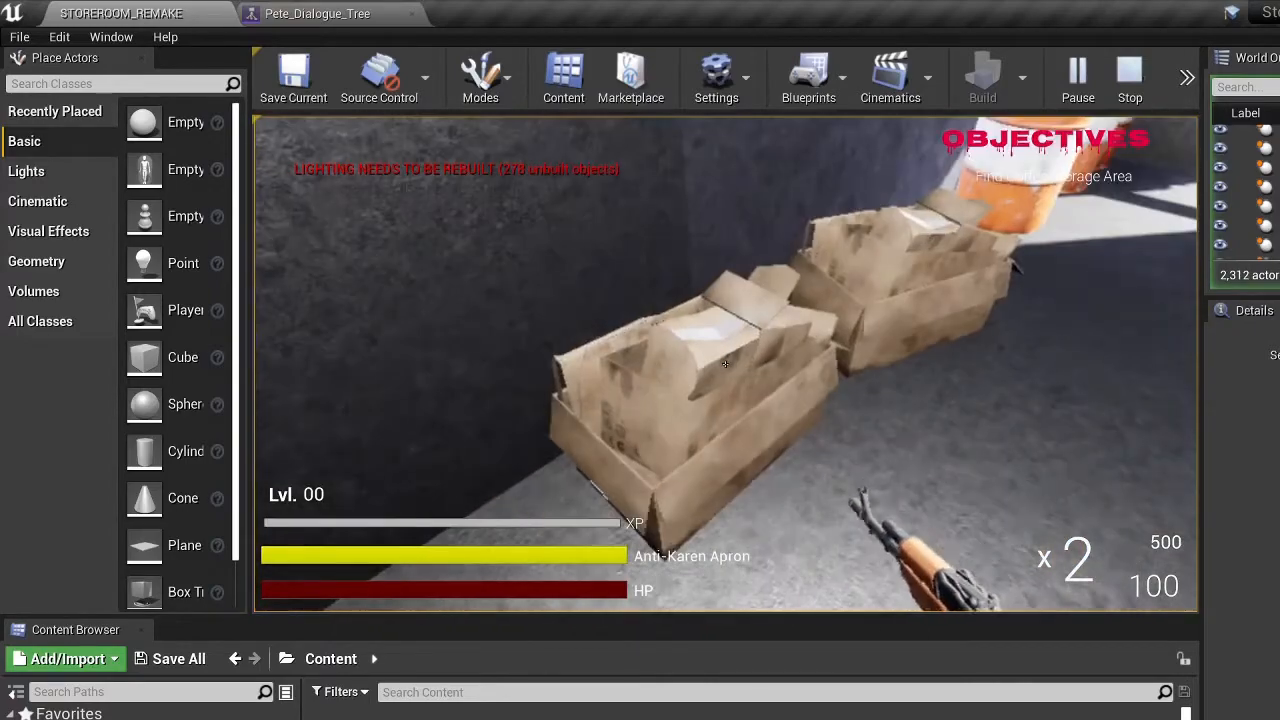
Explore the area around the stacked cardboard boxes and collect the extra ammunition and grenade.
key(w)
key(d)
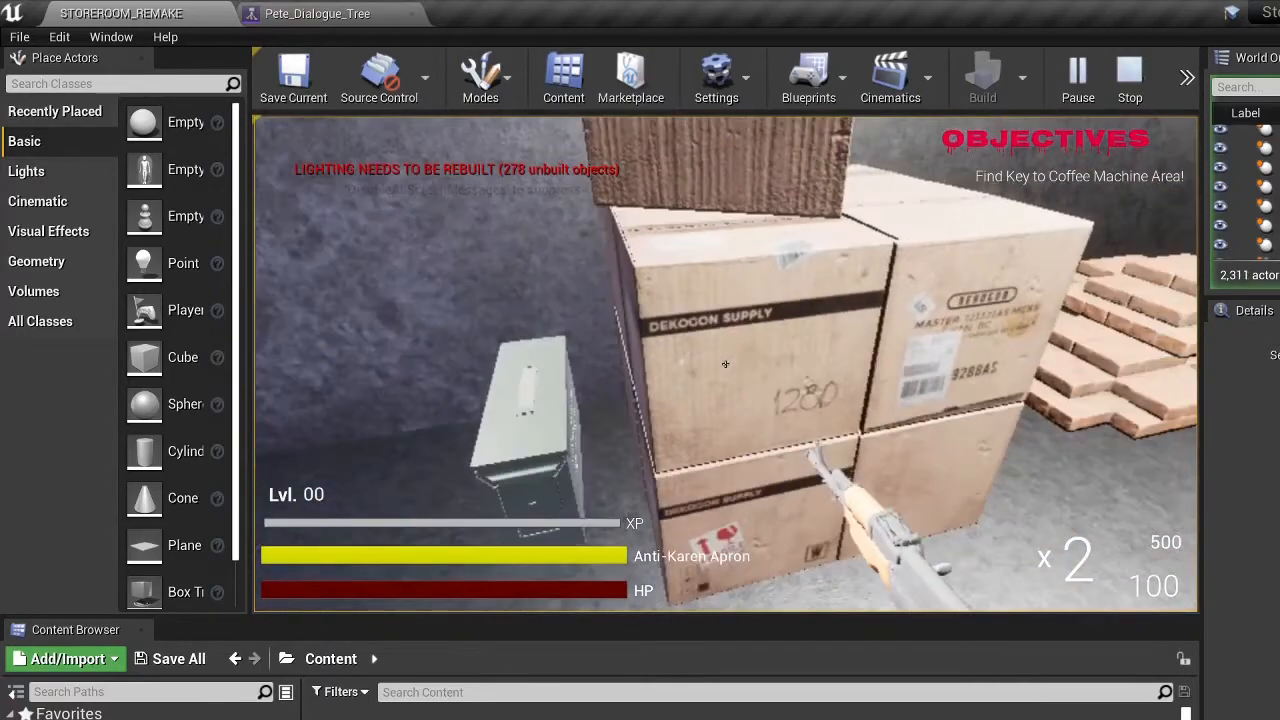
key(w)
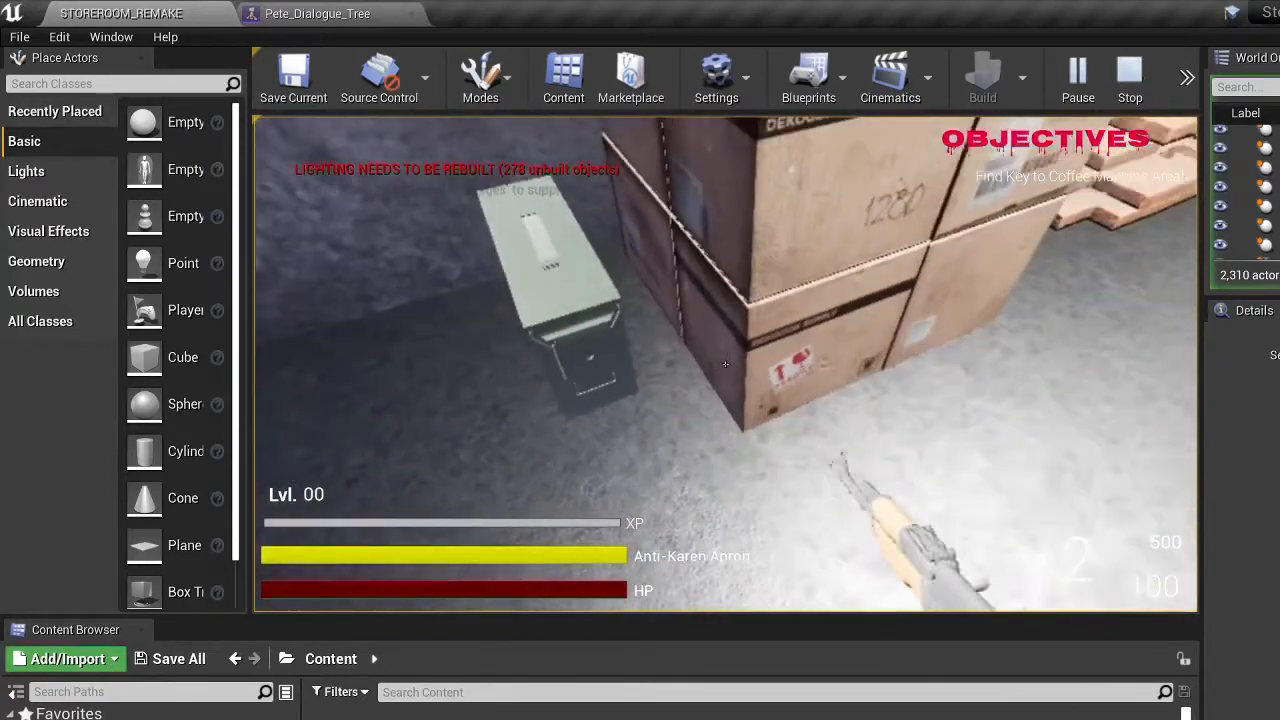
key(w)
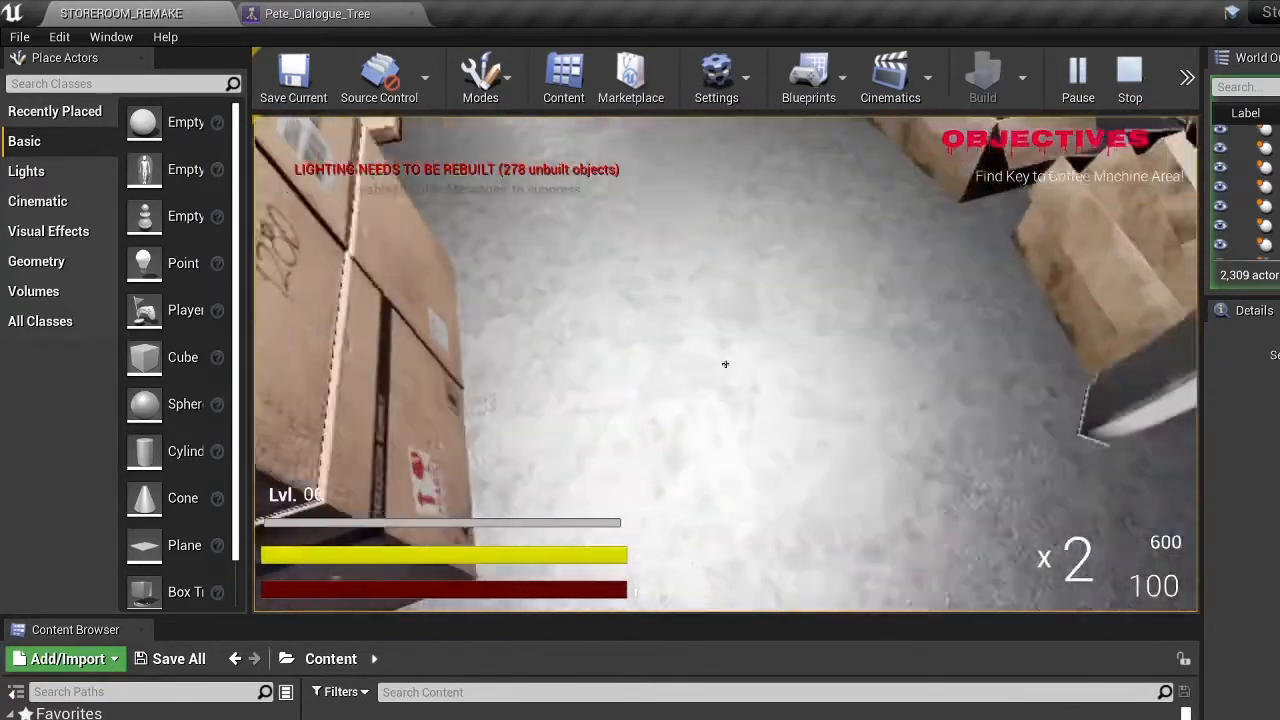
key(w)
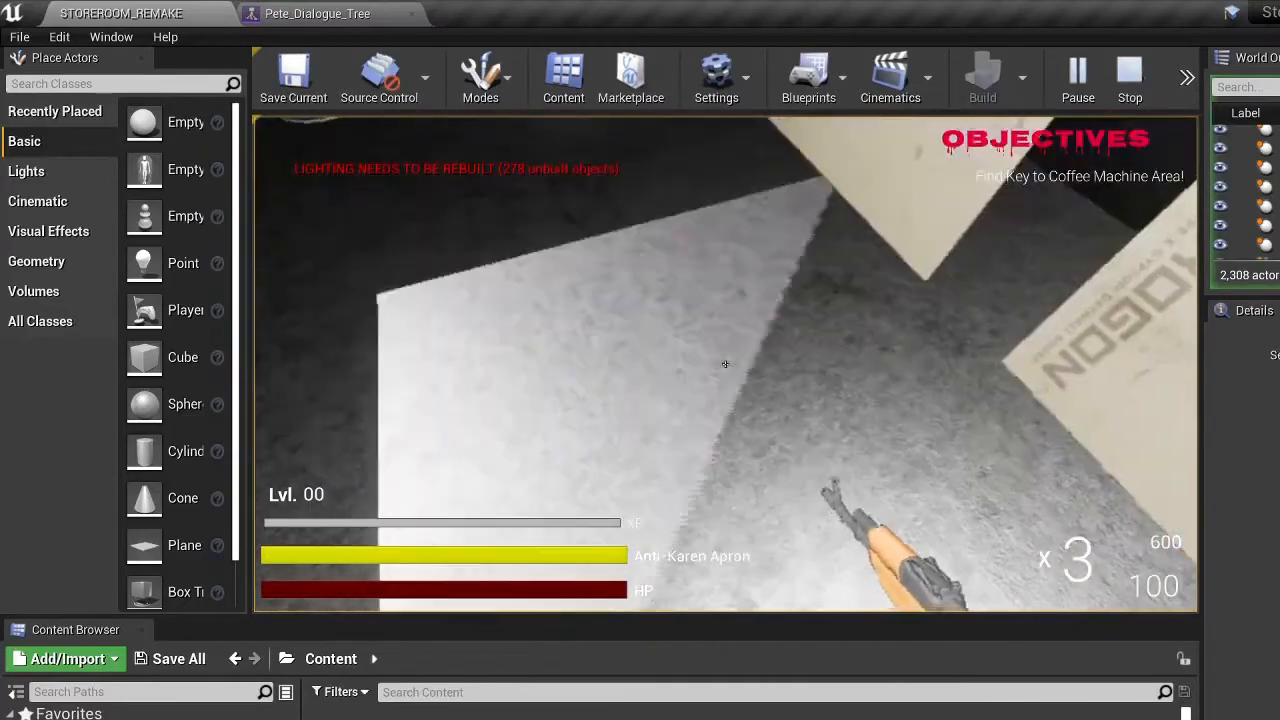
Advance past the wooden crate into the shelving room and fire the rifle toward the blue shelving.
key(w)
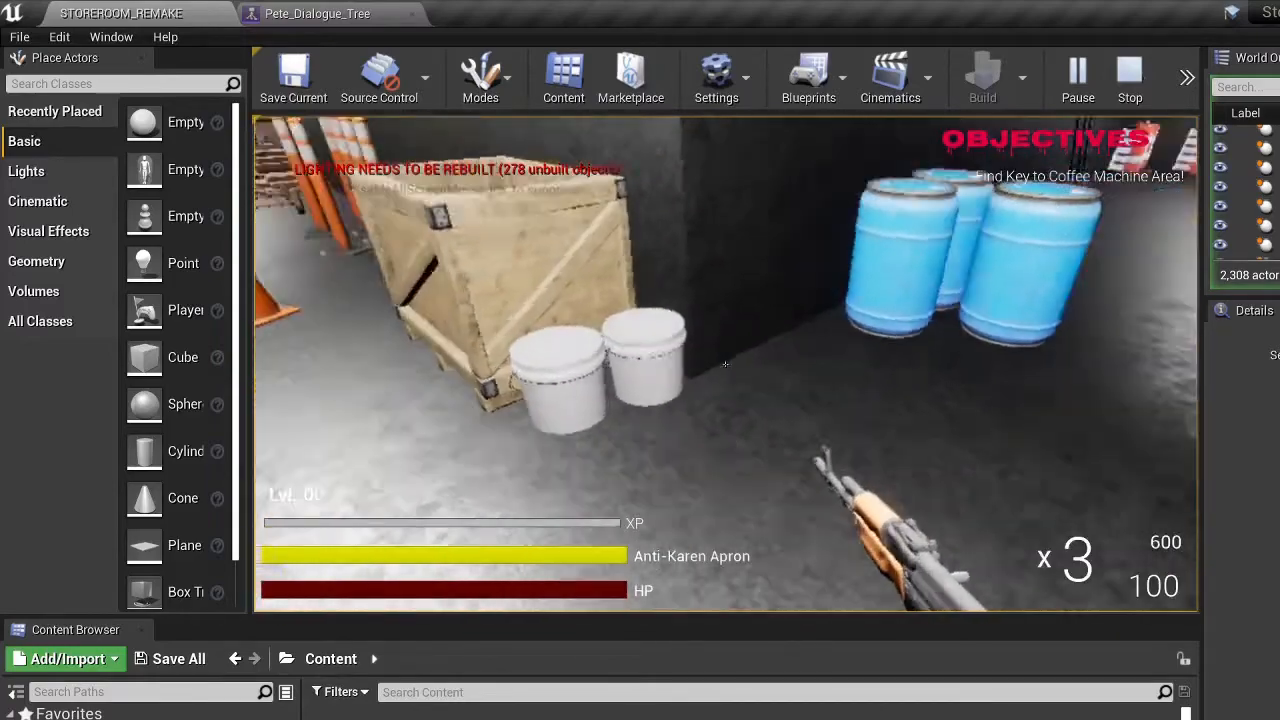
key(w)
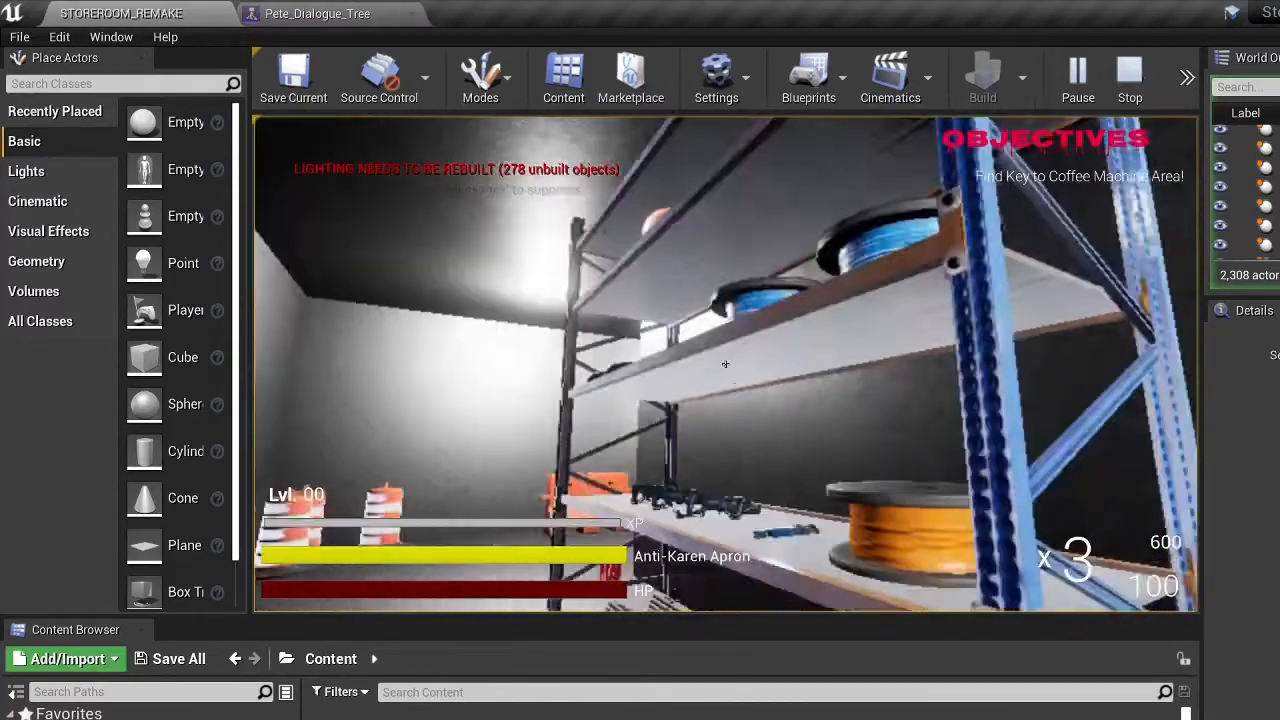
key(s)
right_click(725, 364)
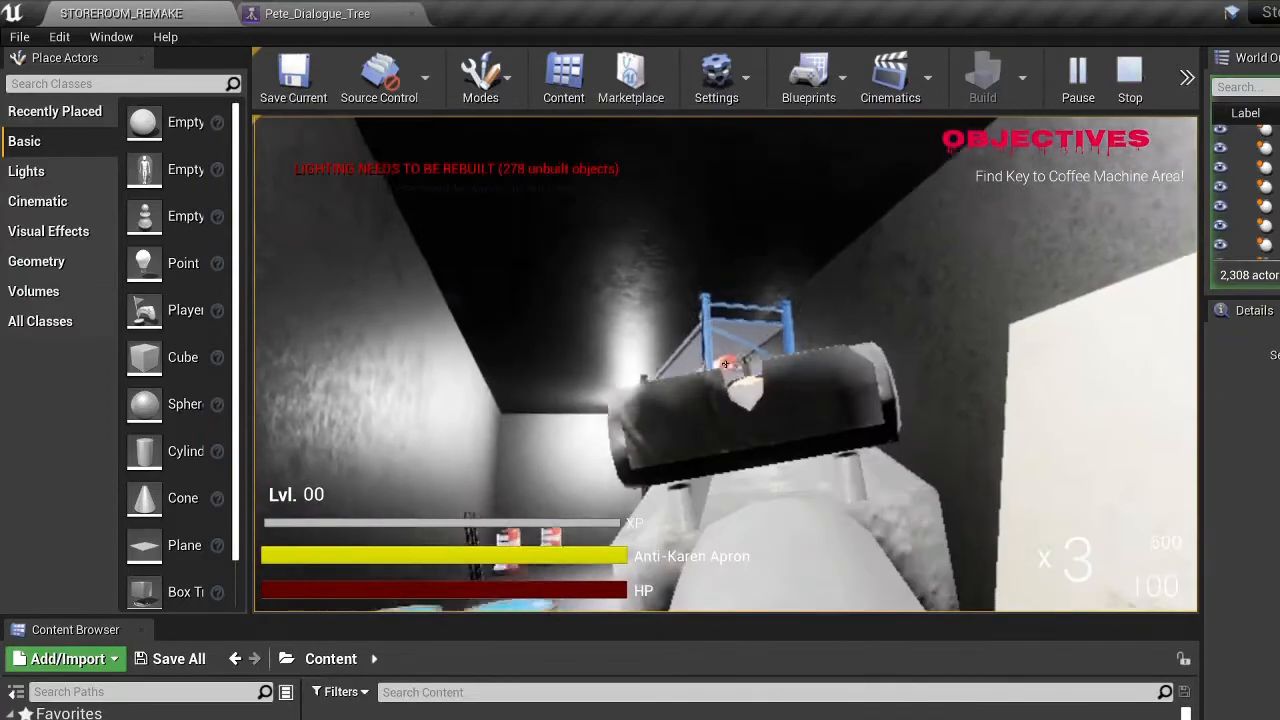
click(725, 364)
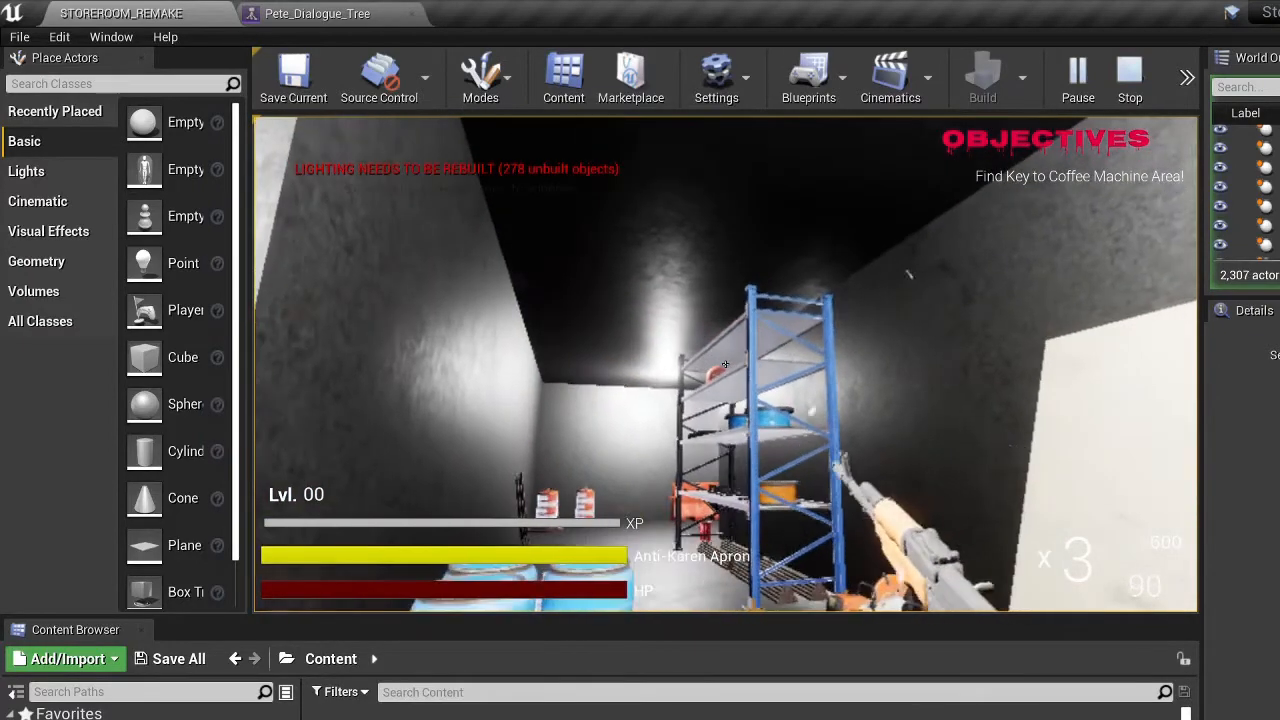
click(725, 364)
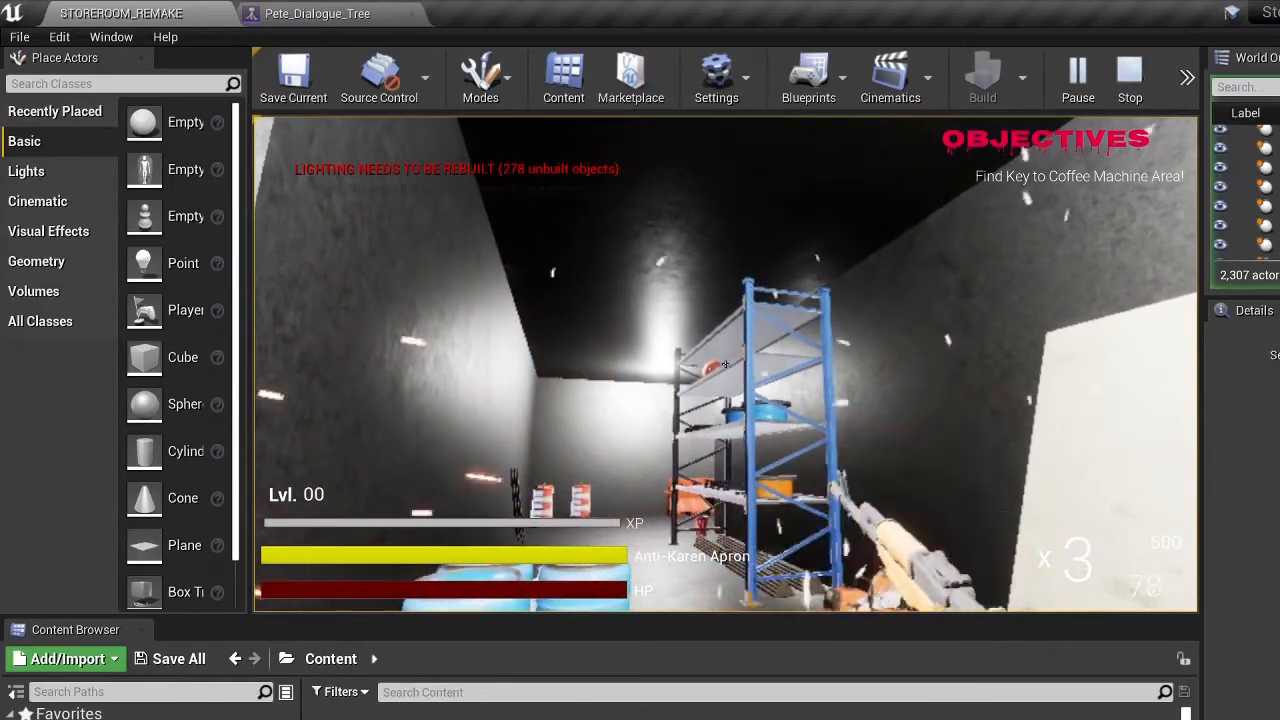
click(725, 364)
Walk past the blue barrels to the coffee cup, ending the play-test and closing the Message Log.
key(w)
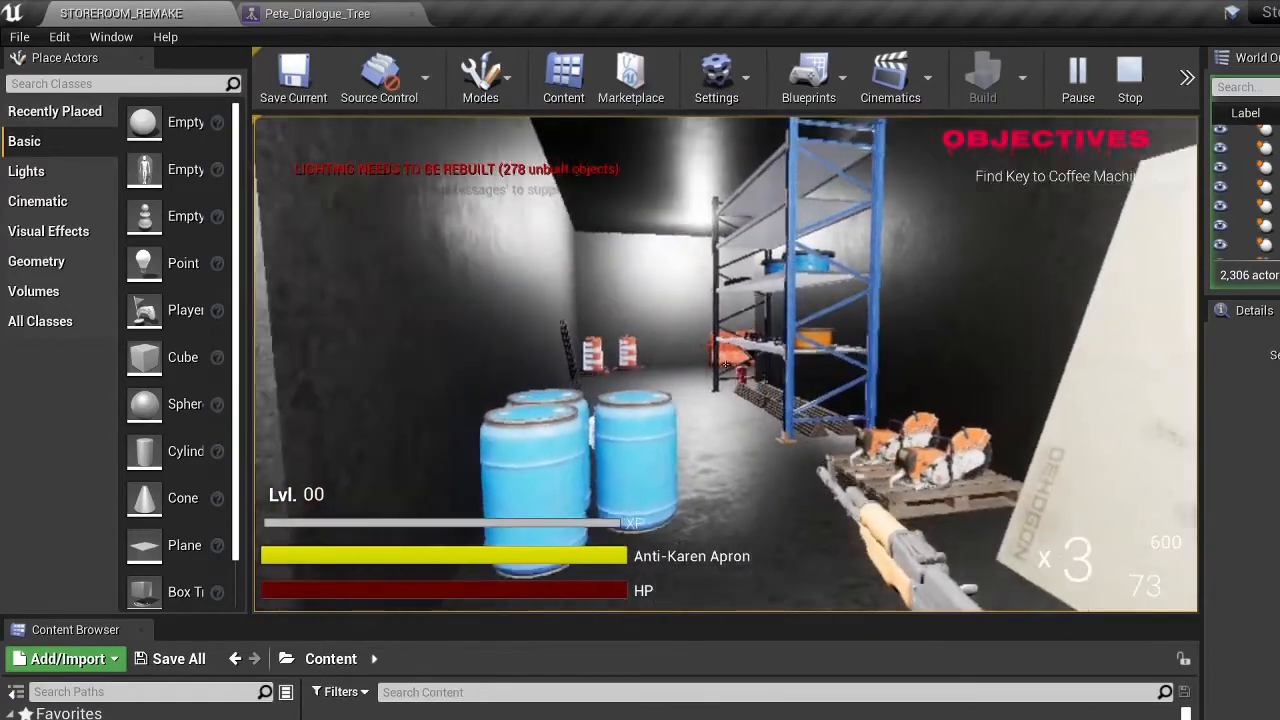
key(w)
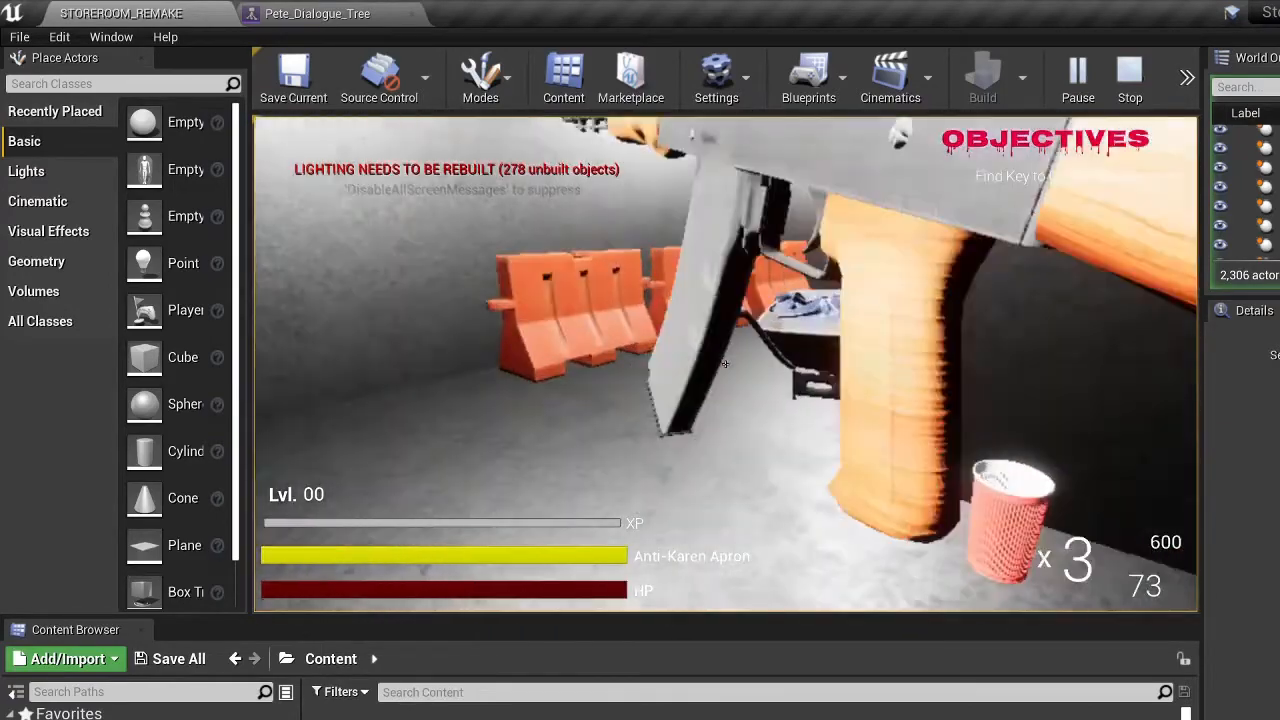
key(Escape)
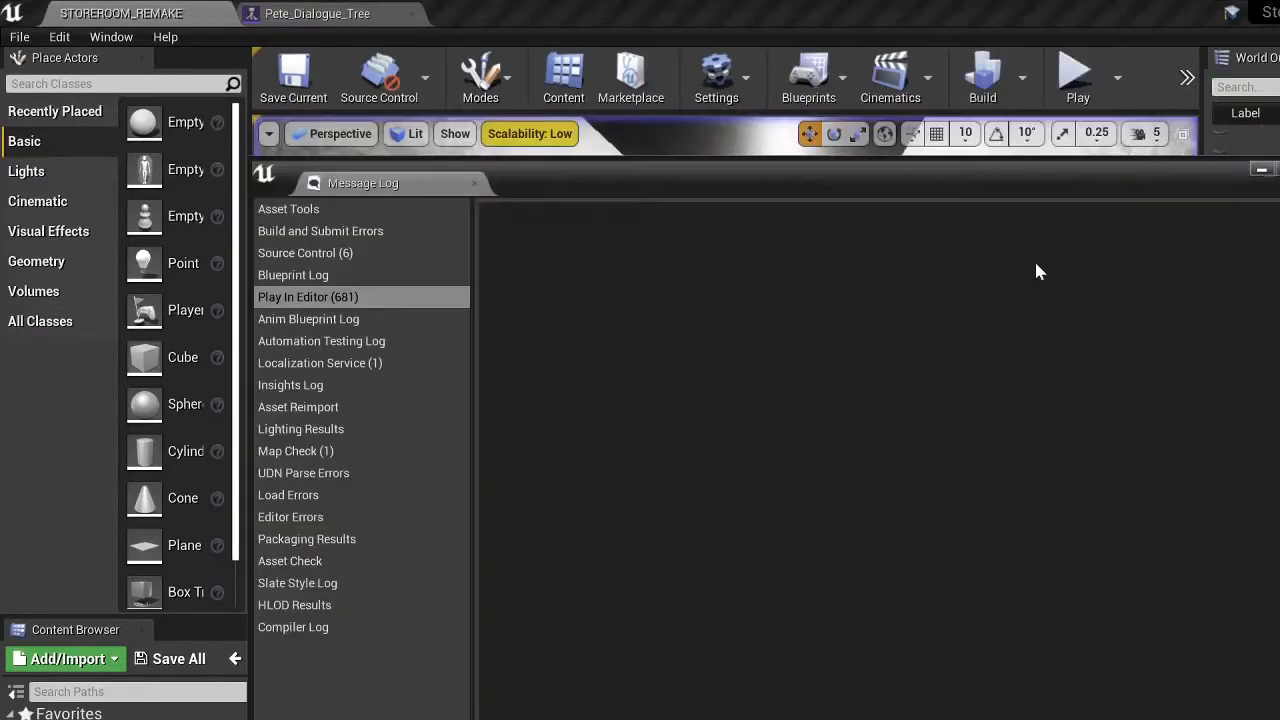
click(1278, 169)
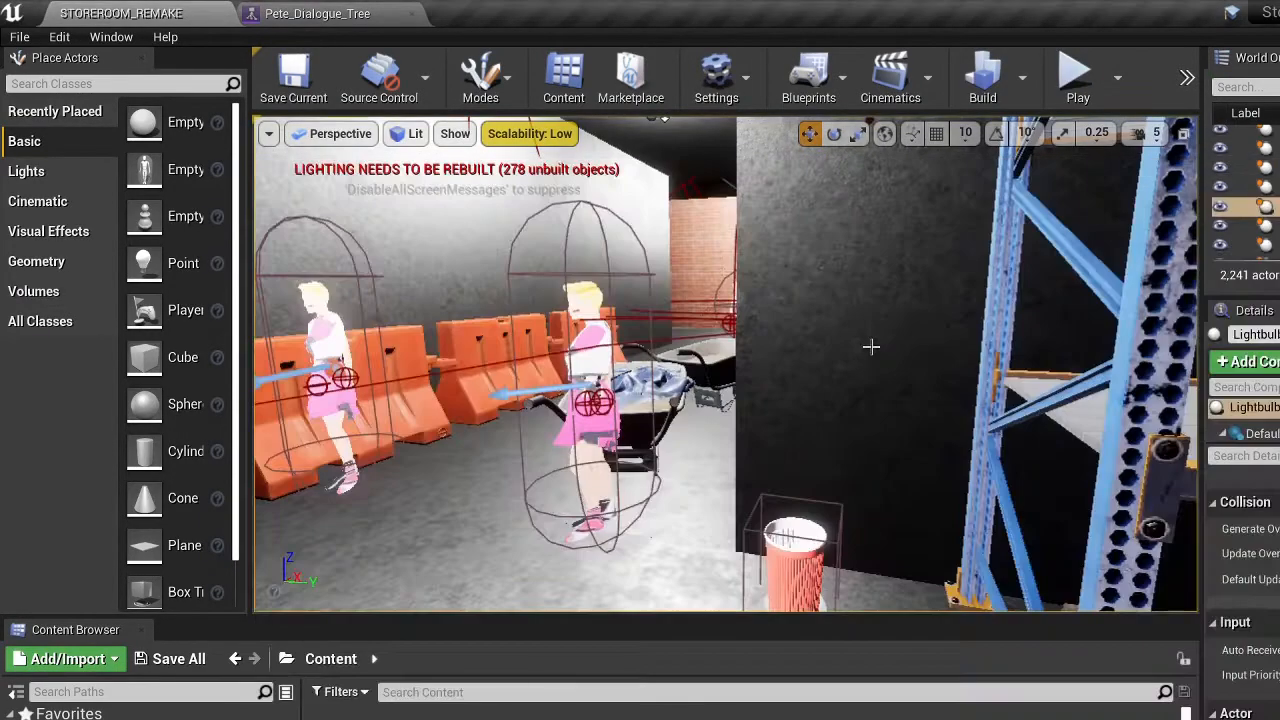
Examine the hexagon-walled dome, its connecting corridor and the brown arena's outer wall from outside.
right_drag(726, 364, 700, 306)
key(w)
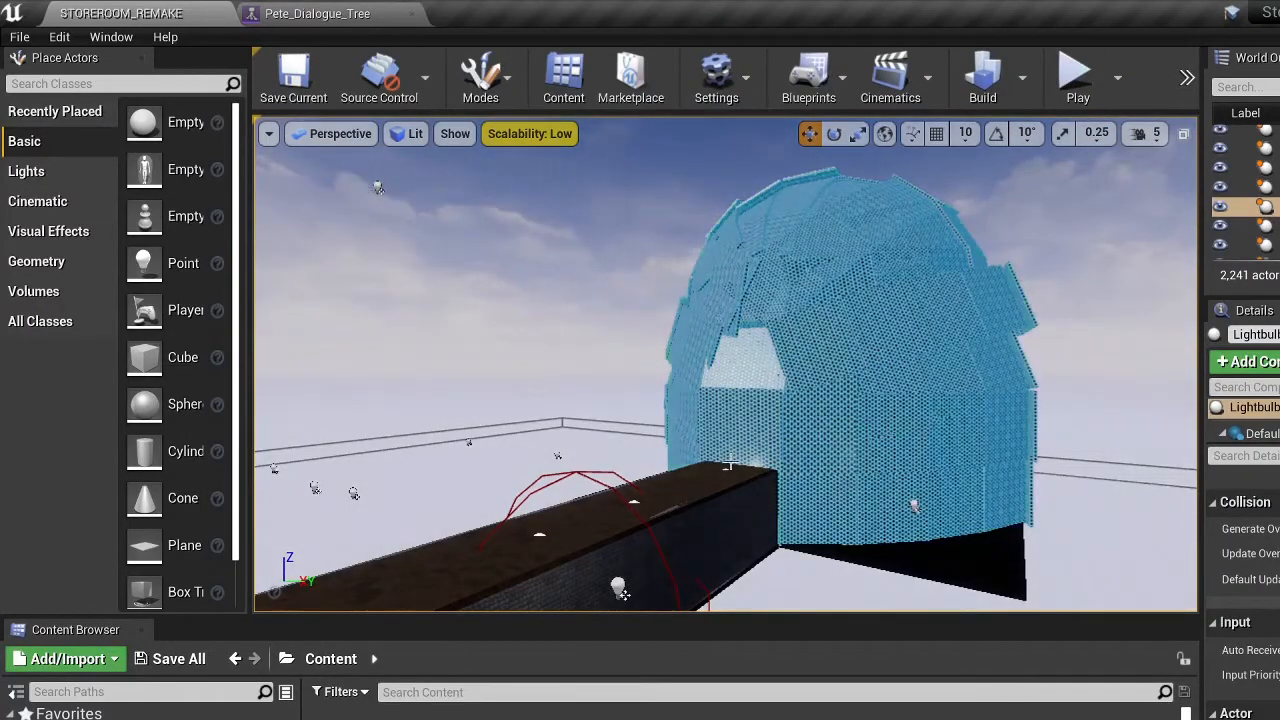
mouse_move(677, 417)
right_down()
mouse_move(775, 417)
mouse_move(677, 417)
right_up()
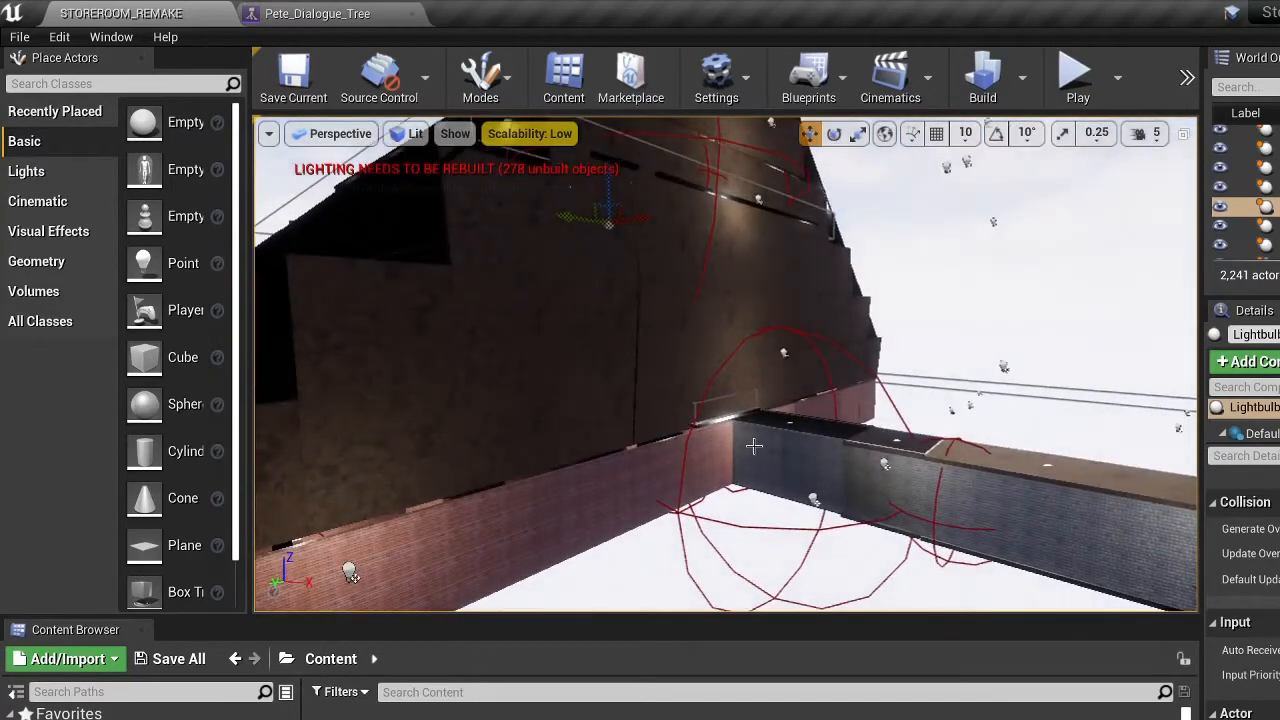
right_drag(731, 507, 790, 501)
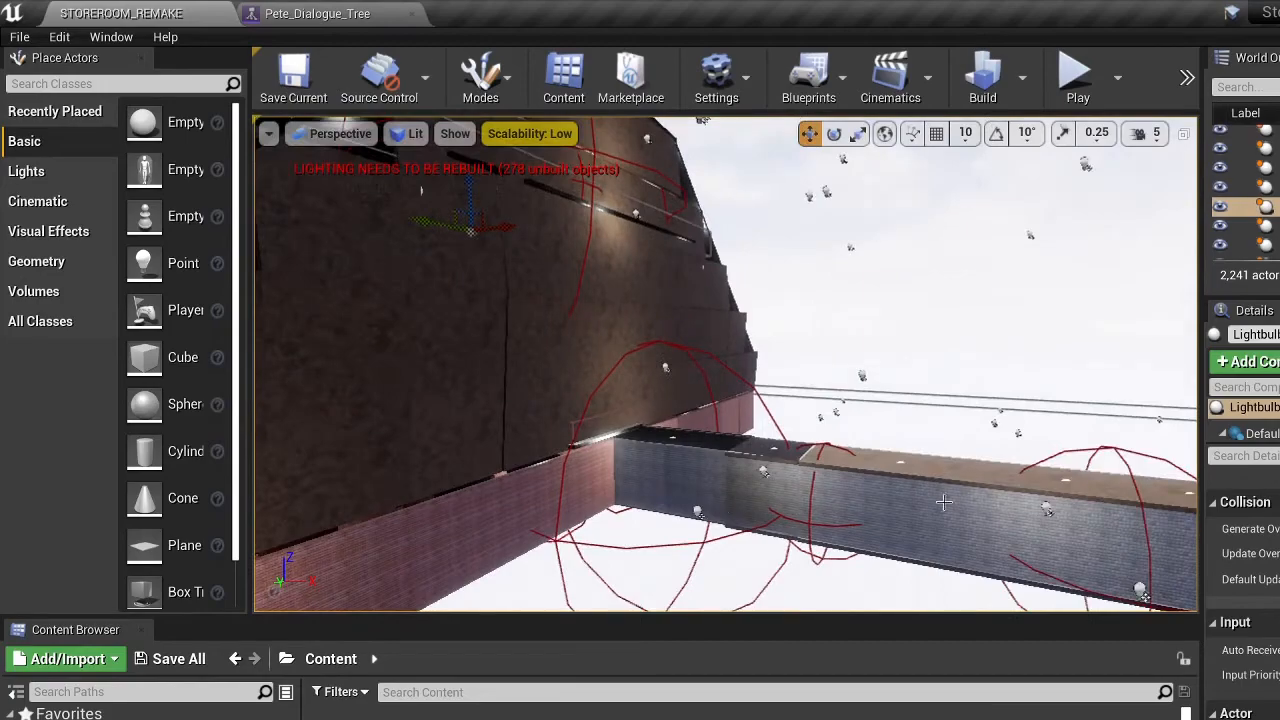
key(w)
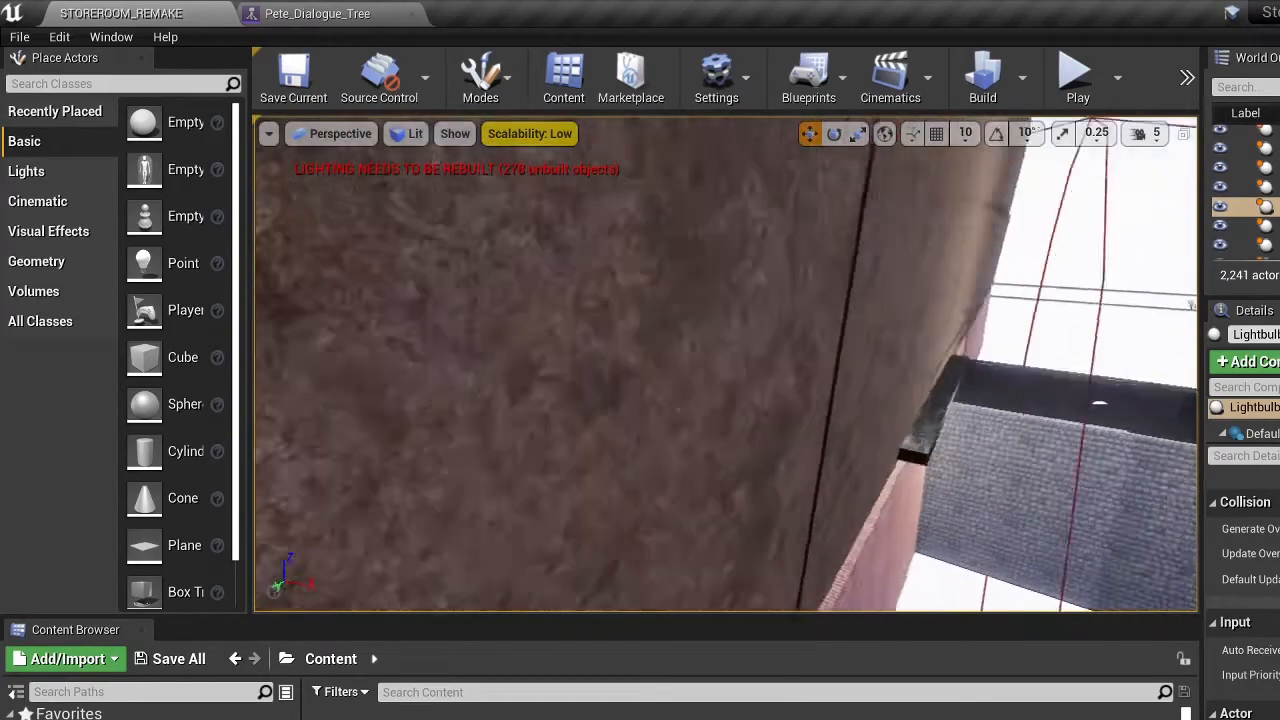